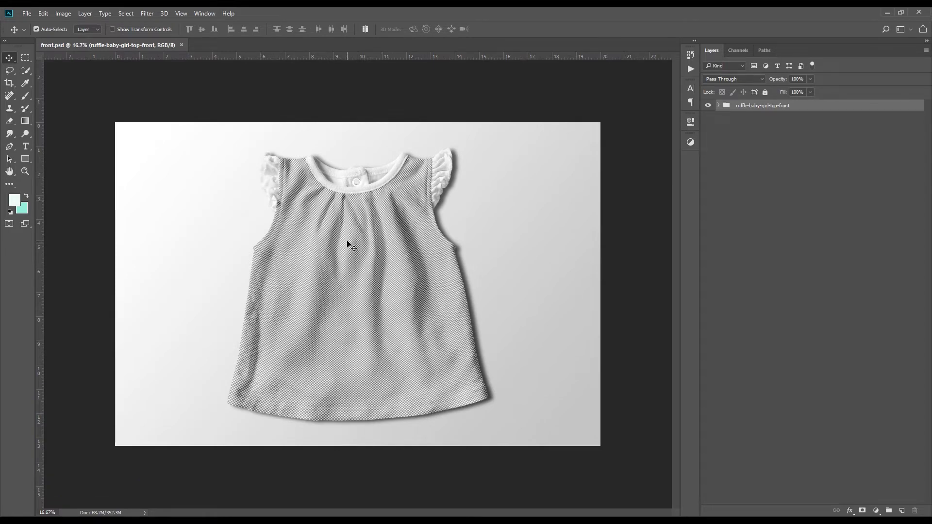
# Expand the ruffle-baby-girl-top-front group and its front, ruffle and top subgroups to expose their layers.
pyautogui.click(719, 105)
pyautogui.click(726, 130)
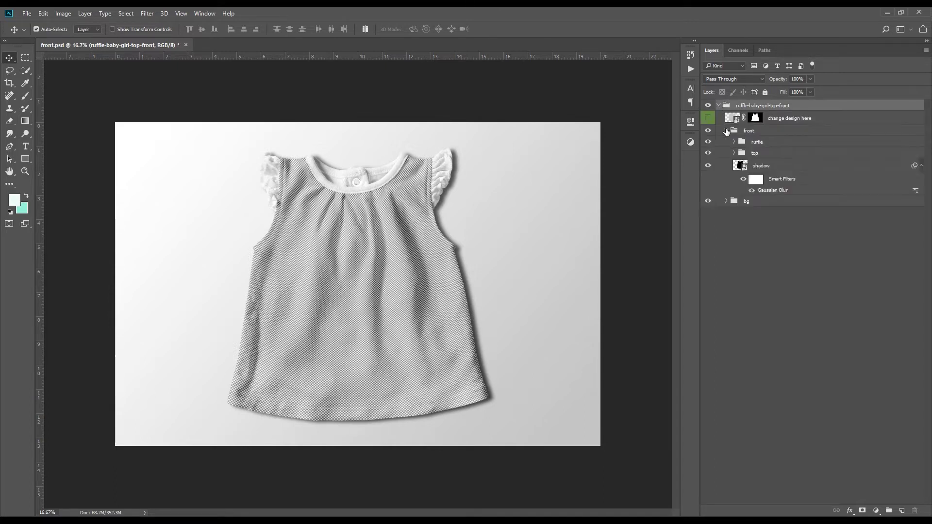
pyautogui.click(735, 142)
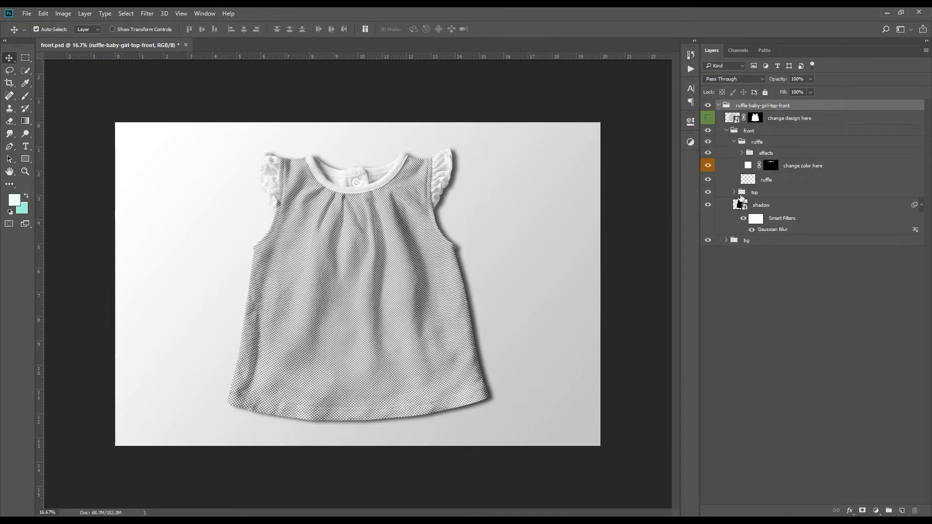
pyautogui.click(734, 192)
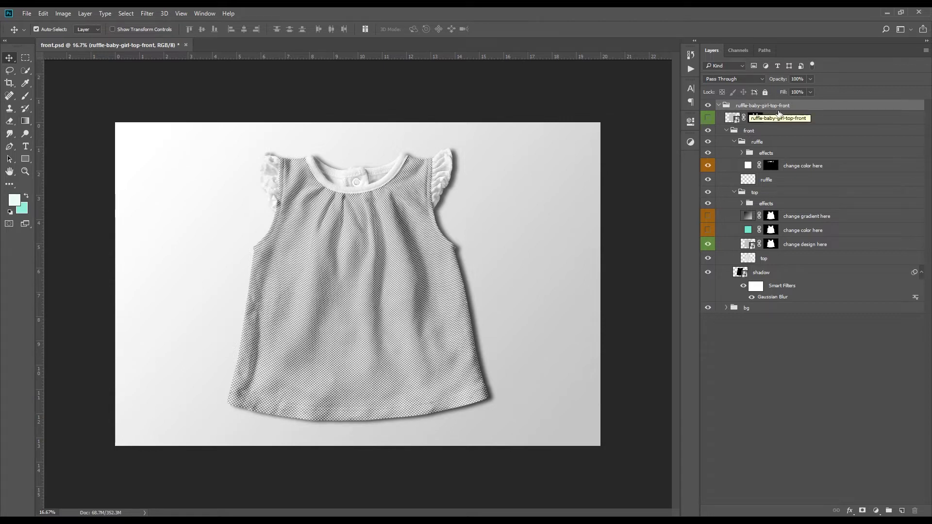
# Examine the mockup's design, gradient and color layers and the effects groups inside ruffle and top.
pyautogui.click(835, 120)
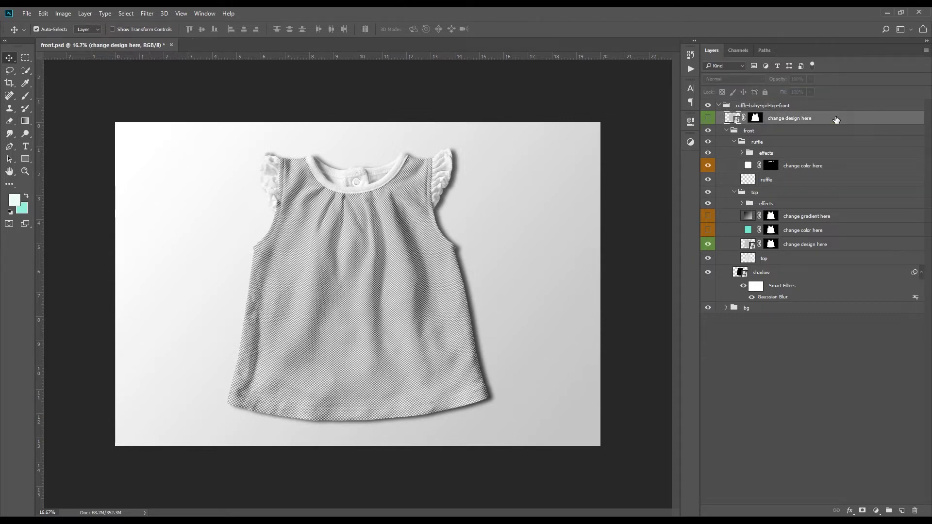
pyautogui.click(742, 153)
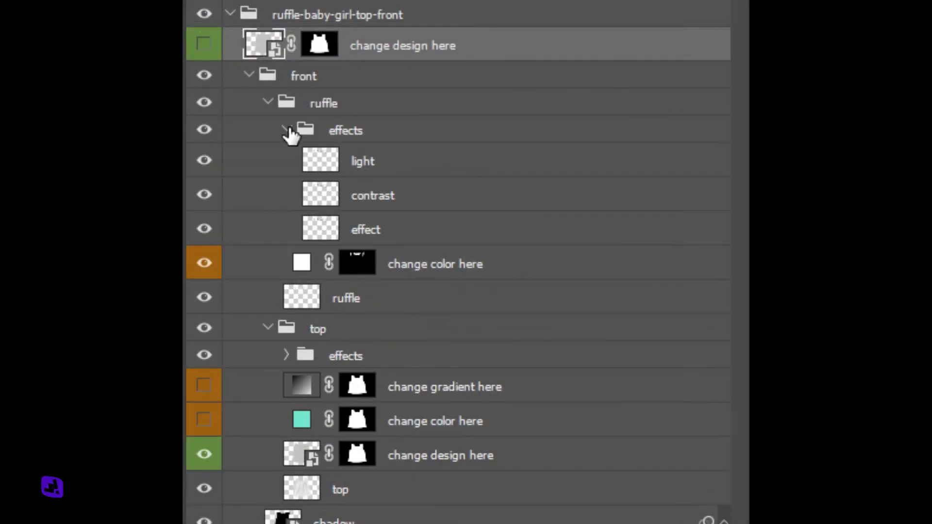
pyautogui.click(741, 153)
pyautogui.click(286, 253)
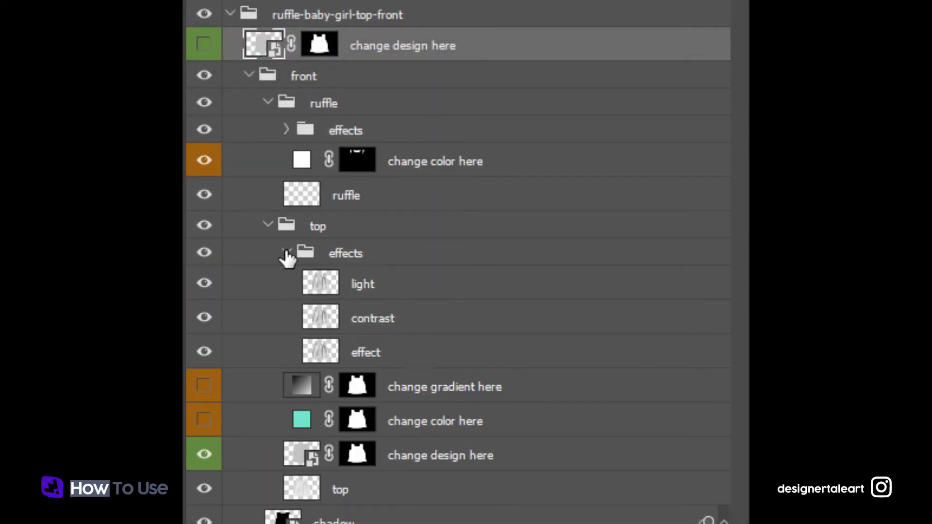
pyautogui.click(286, 253)
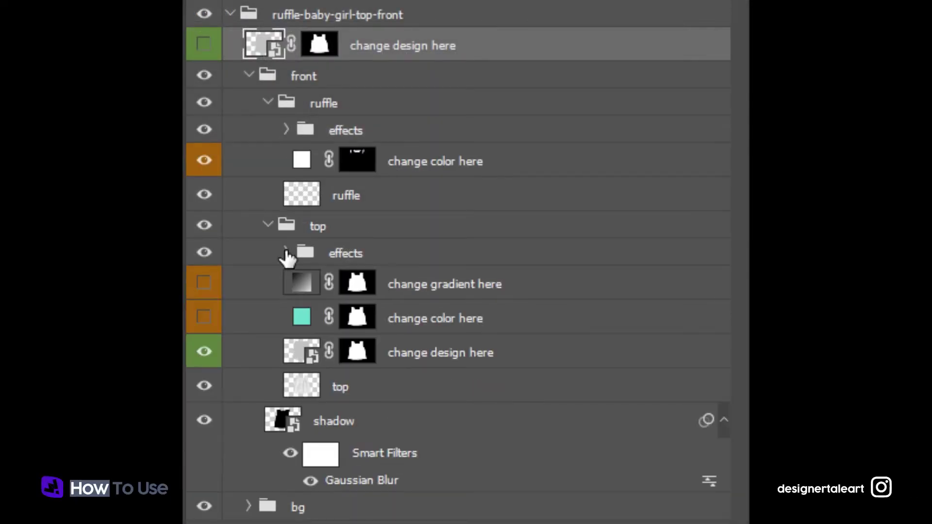
pyautogui.click(441, 354)
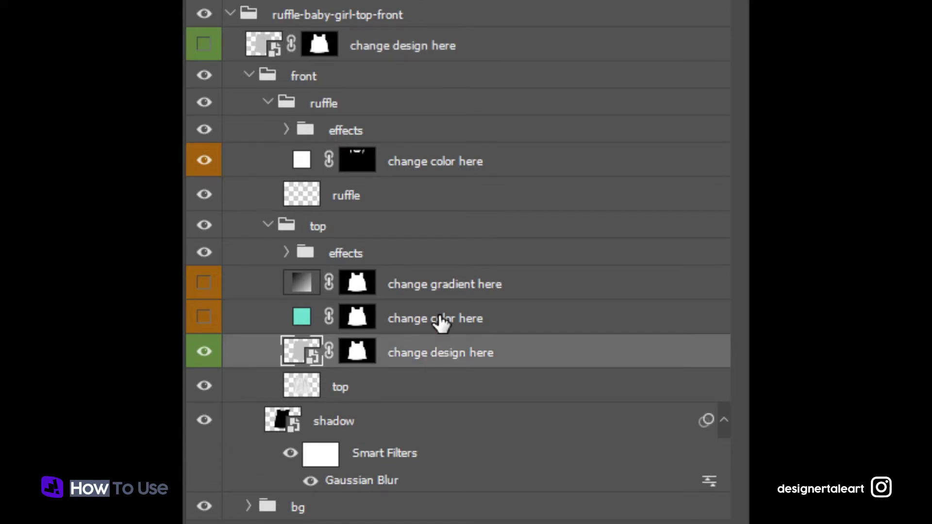
pyautogui.click(441, 321)
pyautogui.click(442, 289)
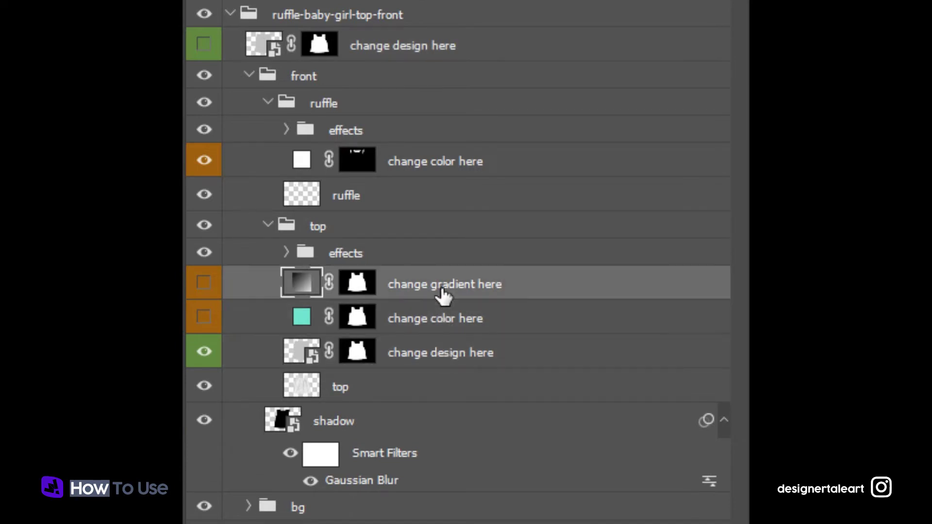
pyautogui.click(416, 165)
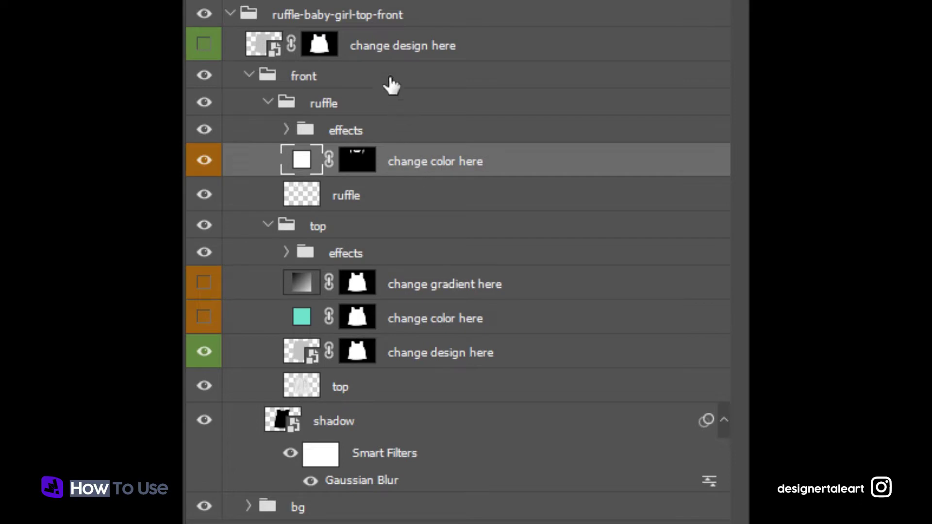
pyautogui.click(384, 52)
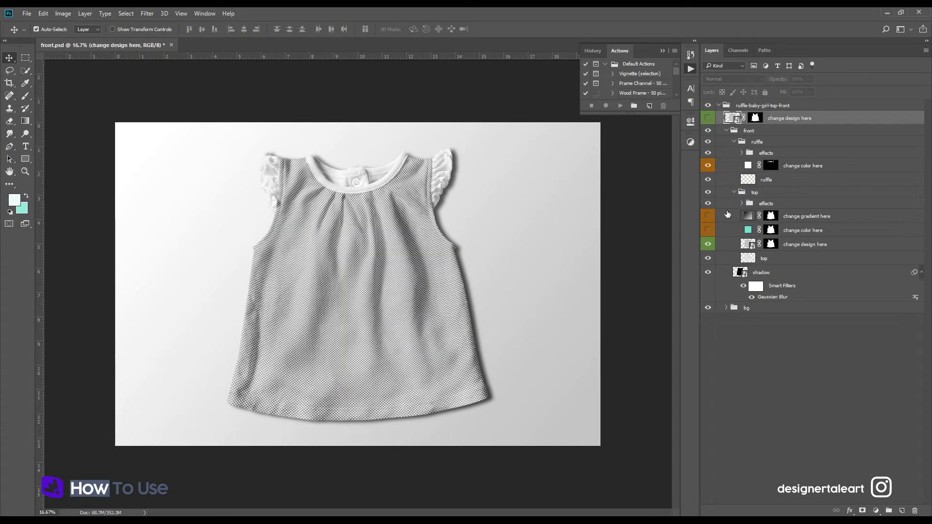
# Embed pattern image 12 in the uppermost "change design here" smart object and move it above the demo grid layer.
pyautogui.doubleClick(735, 119)
pyautogui.click(27, 13)
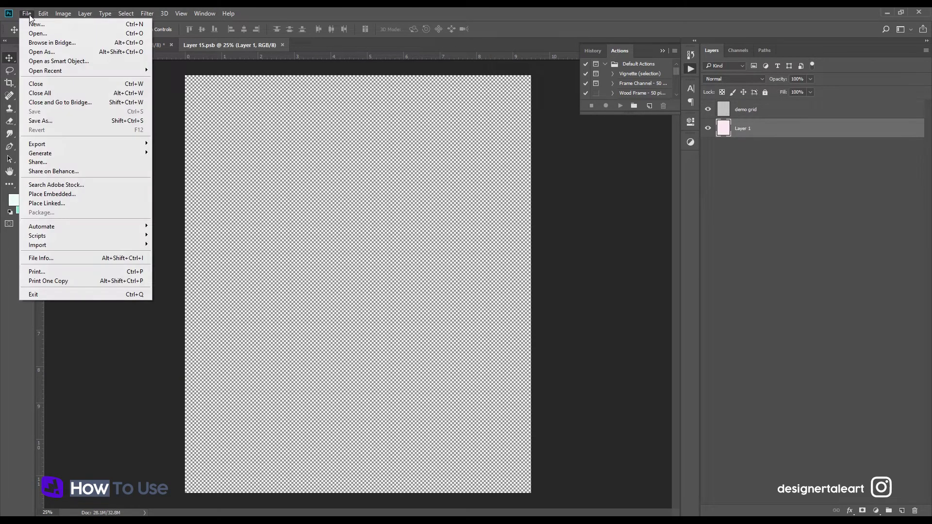
pyautogui.click(65, 197)
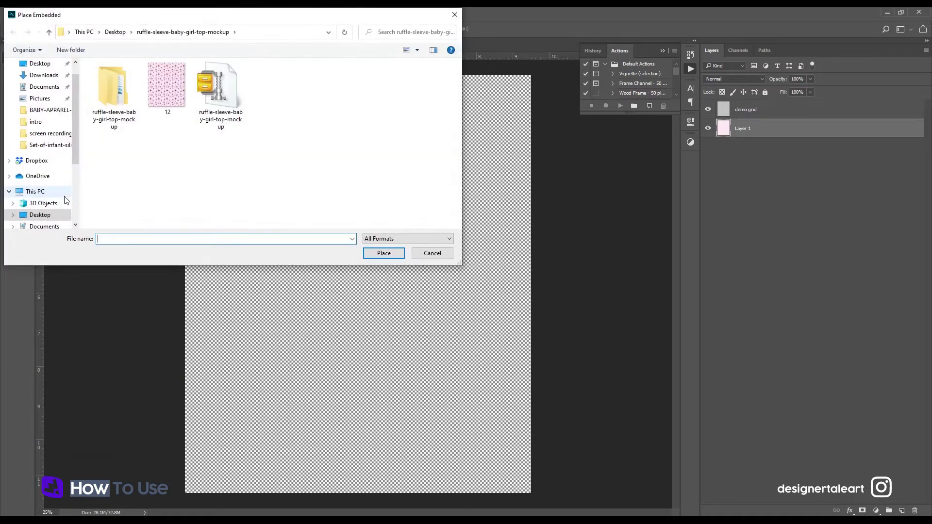
pyautogui.click(166, 84)
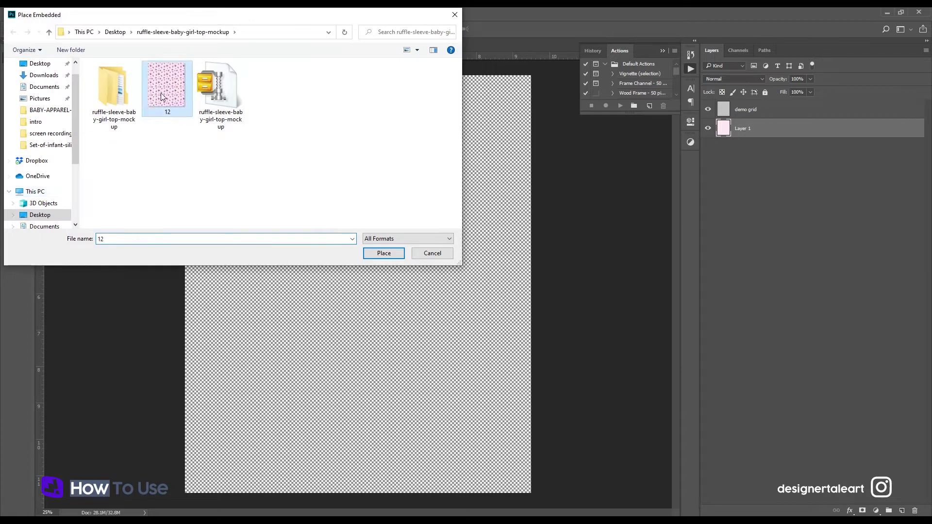
pyautogui.click(384, 254)
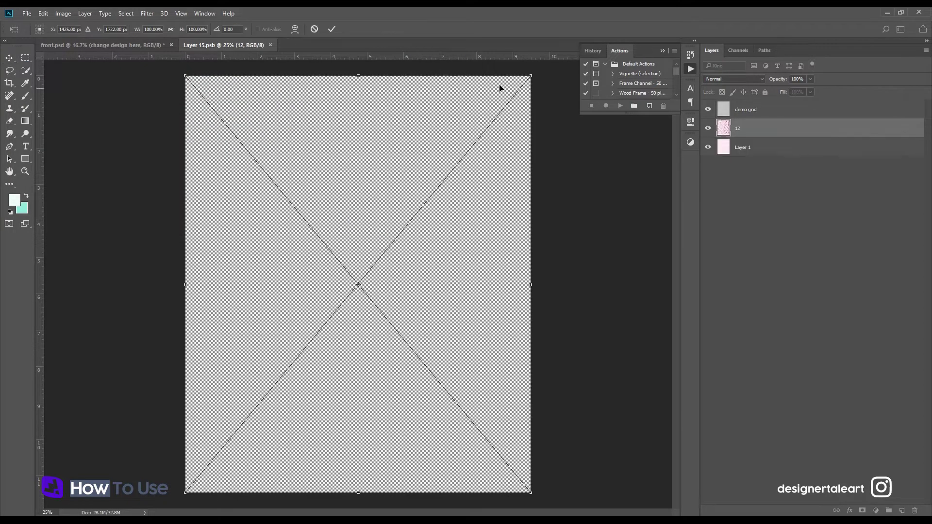
pyautogui.press('Return')
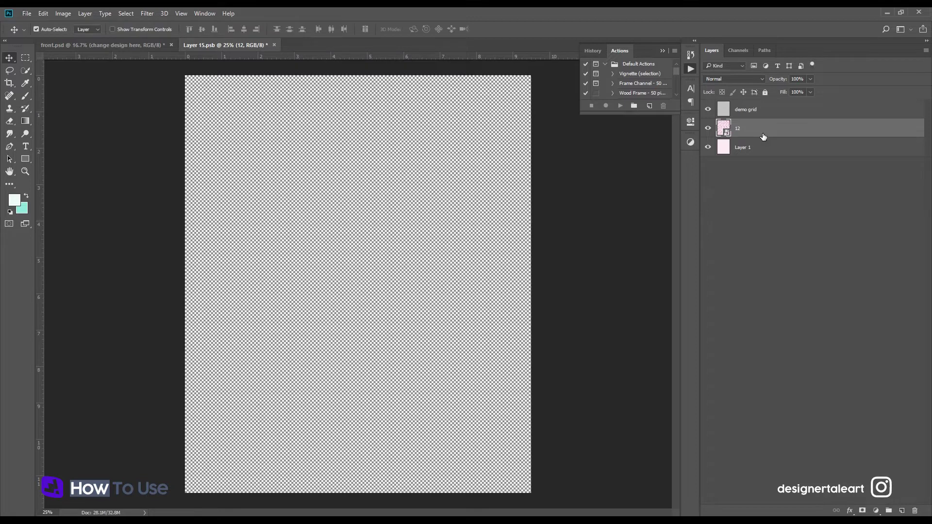
pyautogui.moveTo(750, 125); pyautogui.dragTo(750, 102)
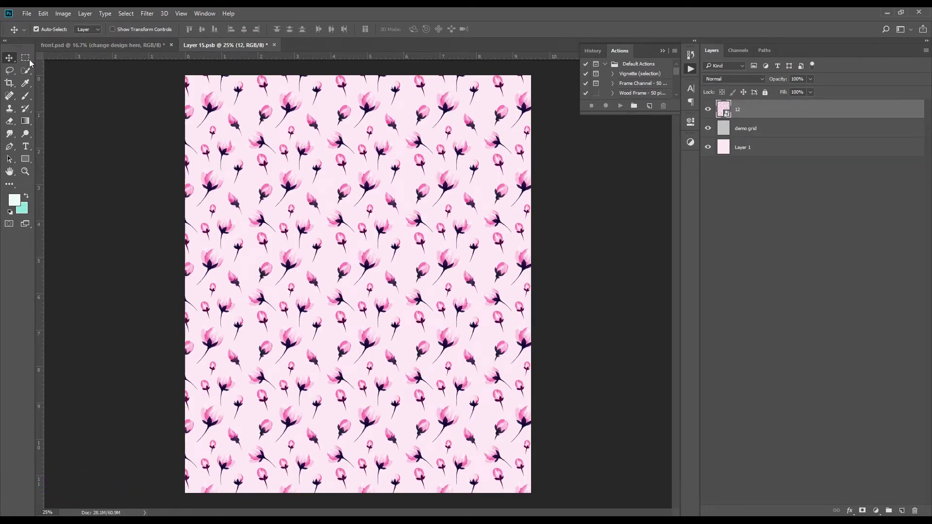
# Save the edited design smart object and close it to return to the garment mockup.
pyautogui.click(27, 13)
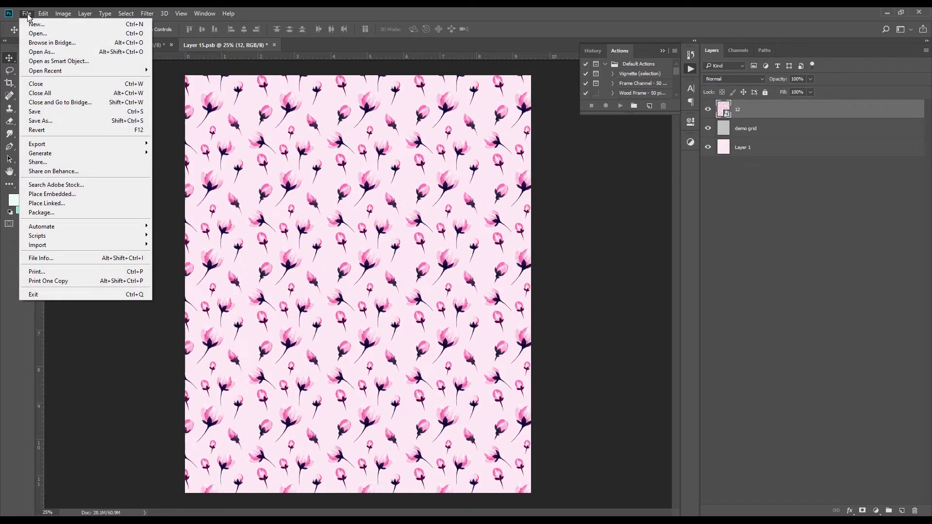
pyautogui.click(55, 112)
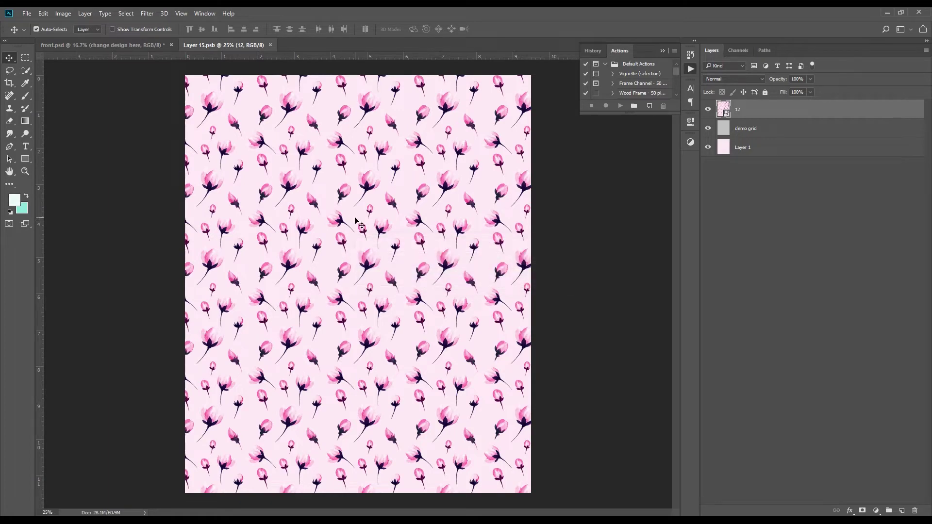
pyautogui.click(271, 45)
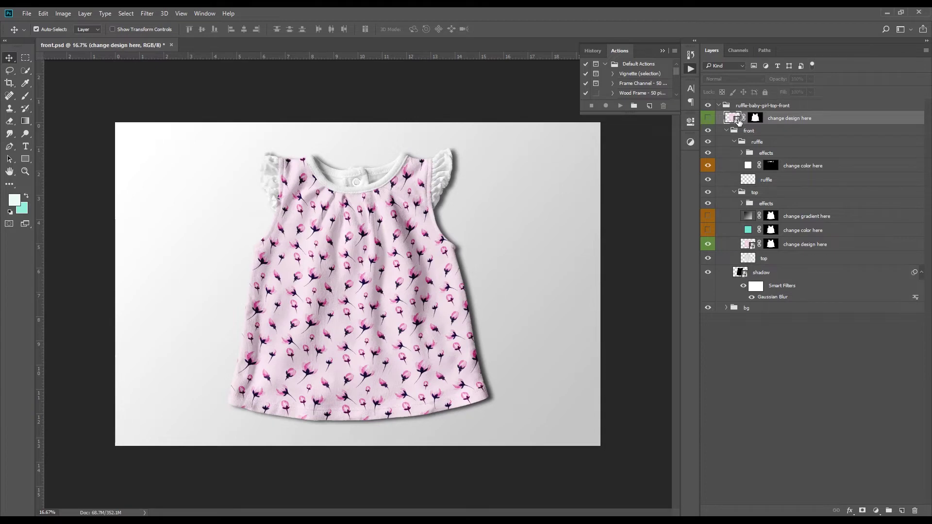
# Reopen the design smart object, set the background color to pink ff58a0 based on a flower petal, and close it.
pyautogui.doubleClick(733, 117)
pyautogui.click(22, 214)
pyautogui.click(212, 264)
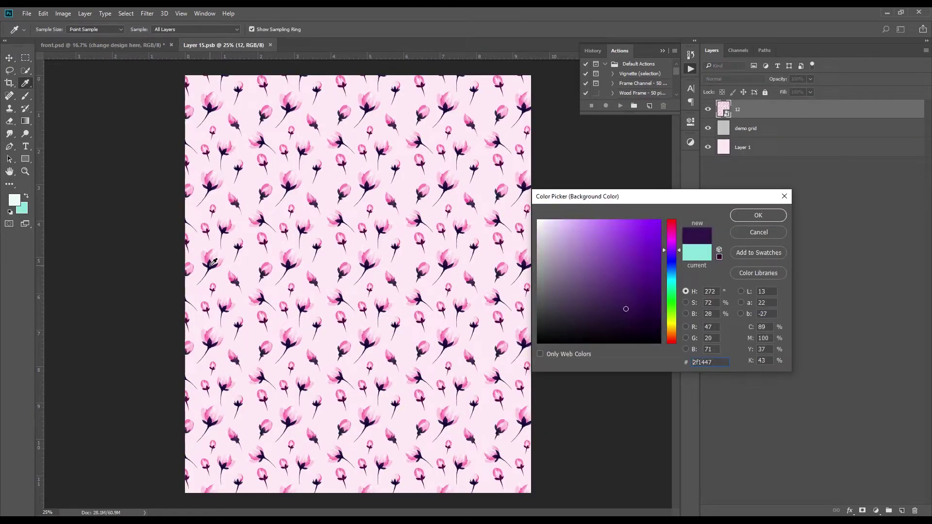
pyautogui.click(366, 257)
pyautogui.click(617, 220)
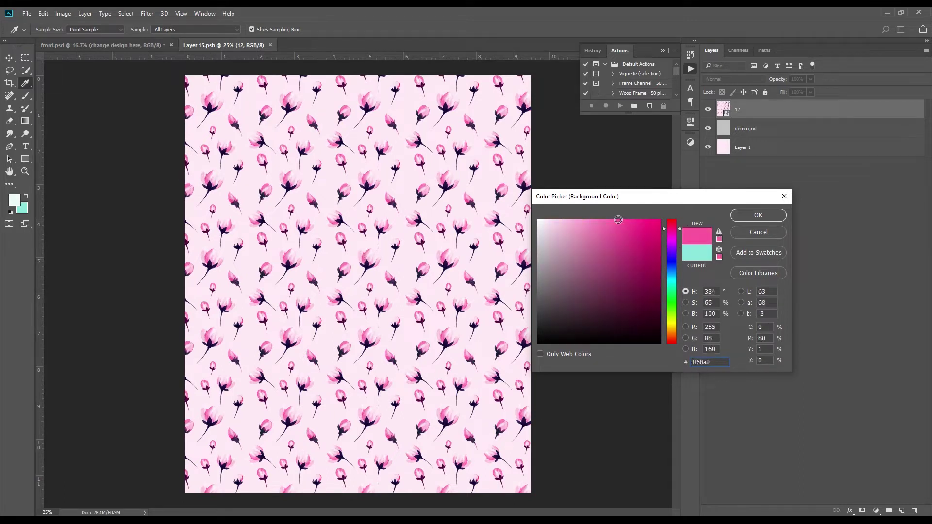
pyautogui.click(748, 217)
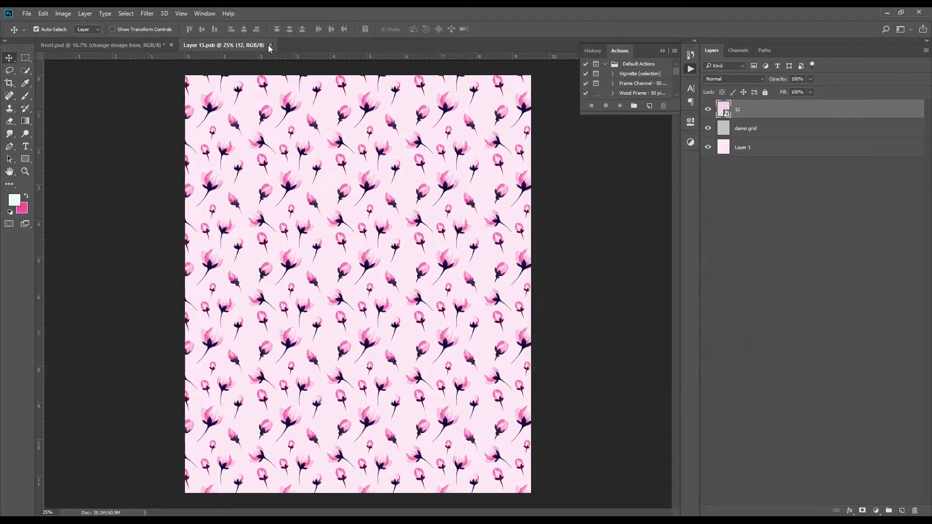
pyautogui.click(270, 45)
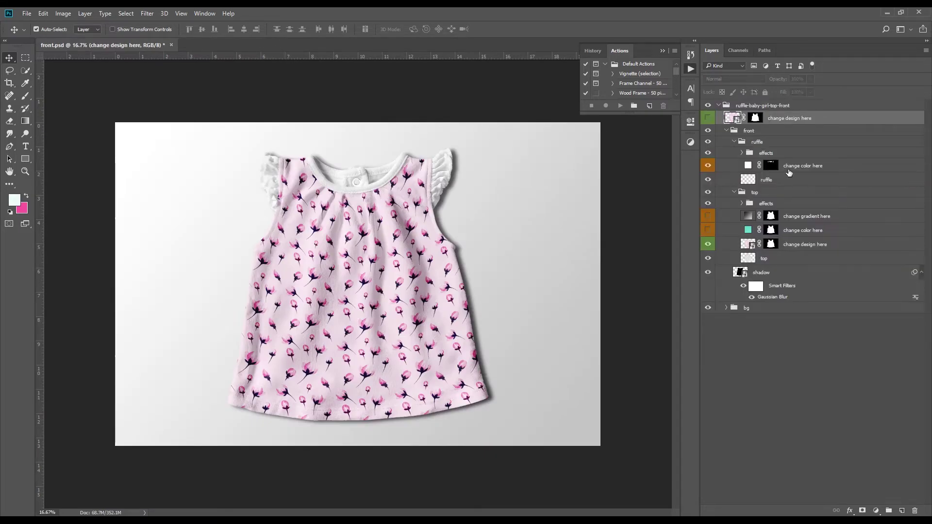
# Recolor the ruffle group's "change color here" fill with the pink background color ff58a0.
pyautogui.click(792, 167)
pyautogui.doubleClick(748, 167)
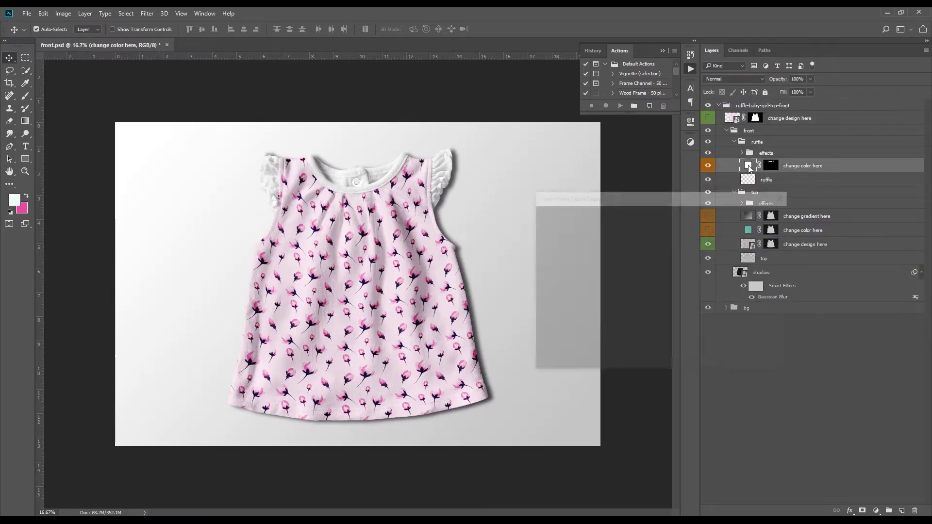
pyautogui.click(21, 211)
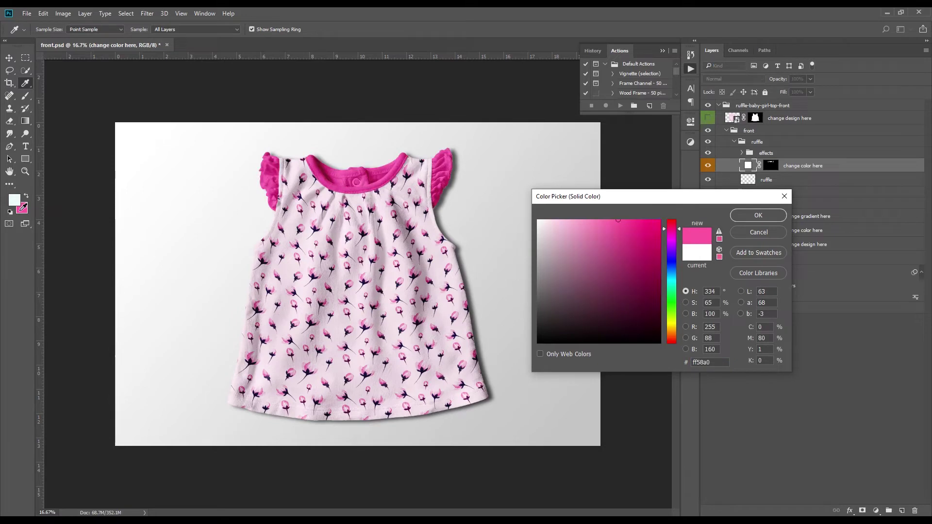
pyautogui.click(745, 217)
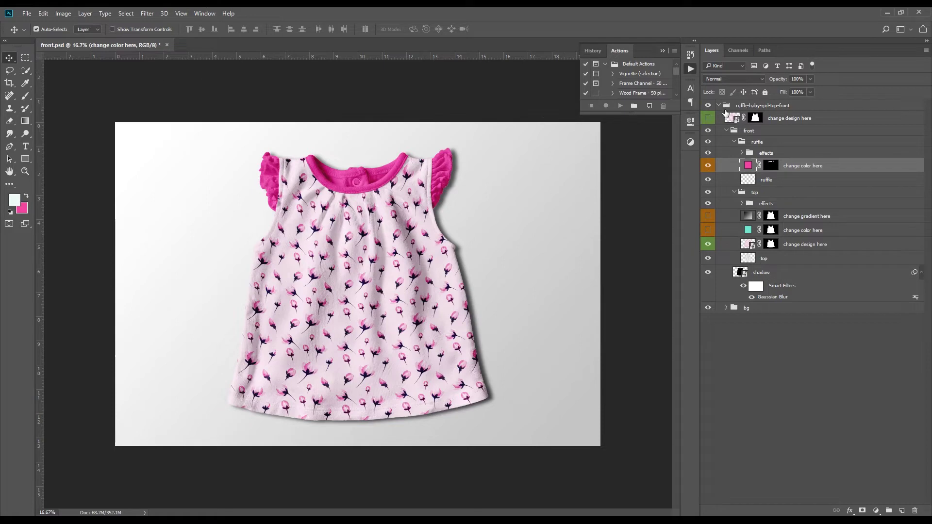
# Reopen the design smart object and set the foreground color to the pale pink sampled from the pattern's background.
pyautogui.doubleClick(732, 118)
pyautogui.click(22, 208)
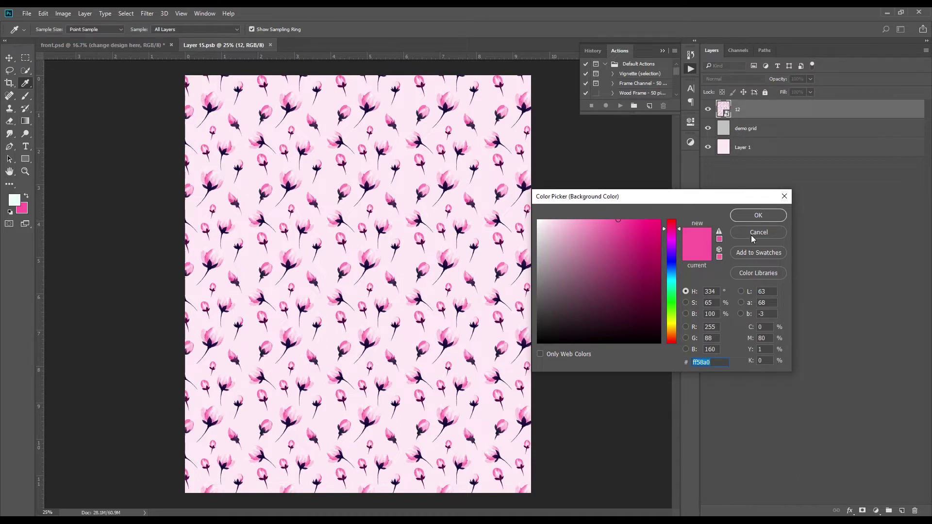
pyautogui.click(751, 235)
pyautogui.click(13, 200)
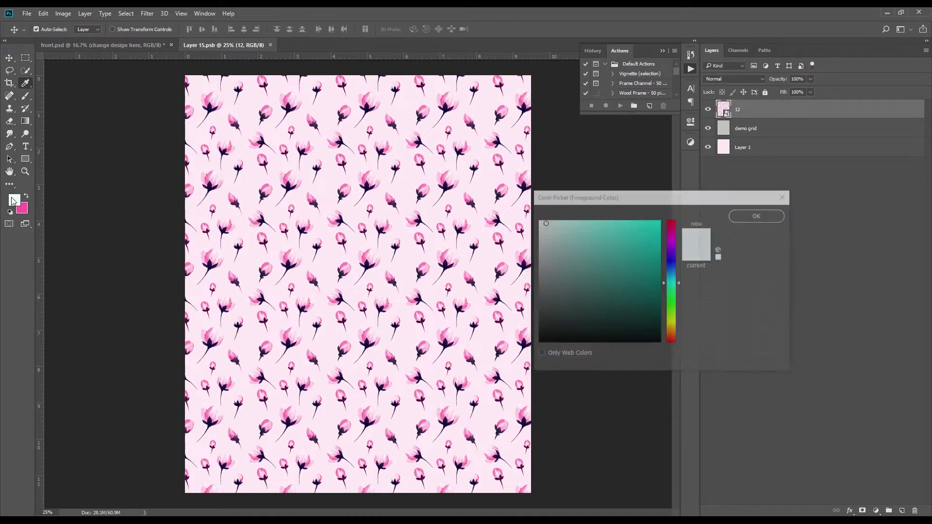
pyautogui.click(196, 135)
pyautogui.click(758, 215)
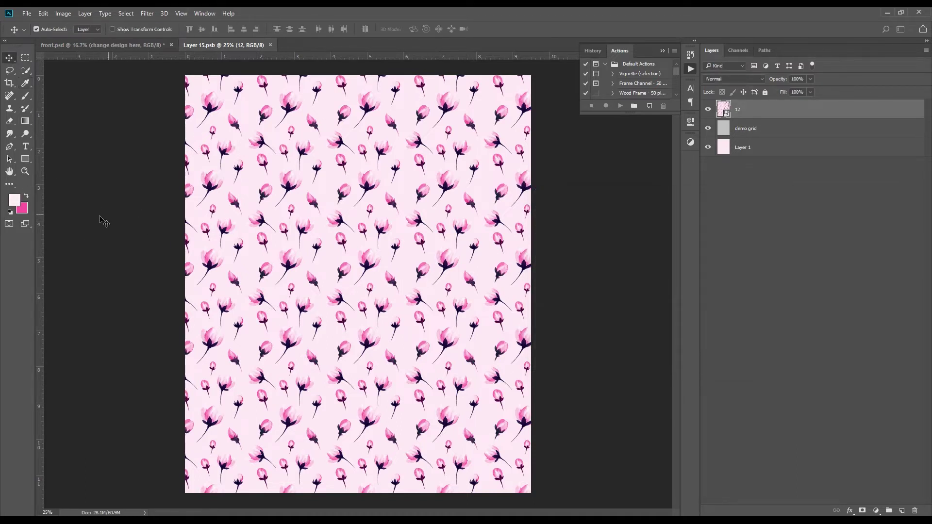
# Set the background color to lighter pink fd9ec6 sampled from the flower pattern and close the smart object.
pyautogui.click(21, 209)
pyautogui.click(225, 228)
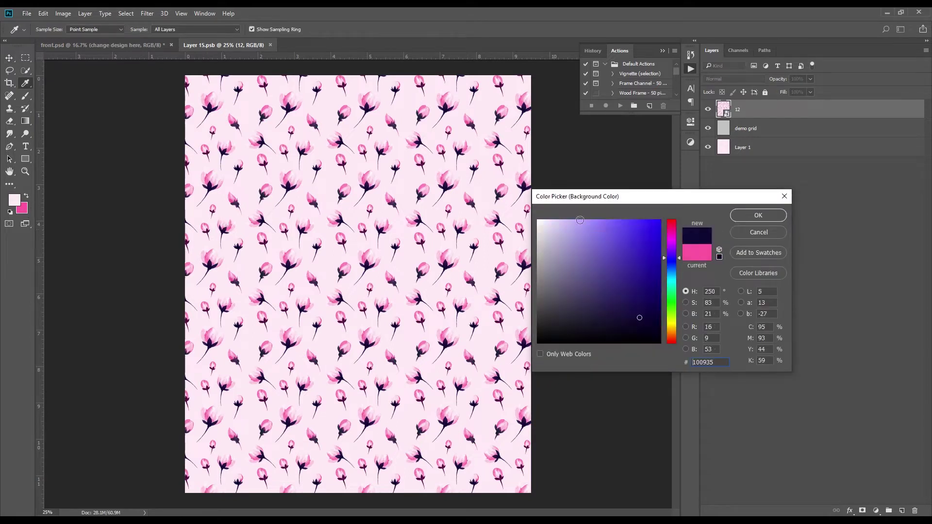
pyautogui.click(361, 380)
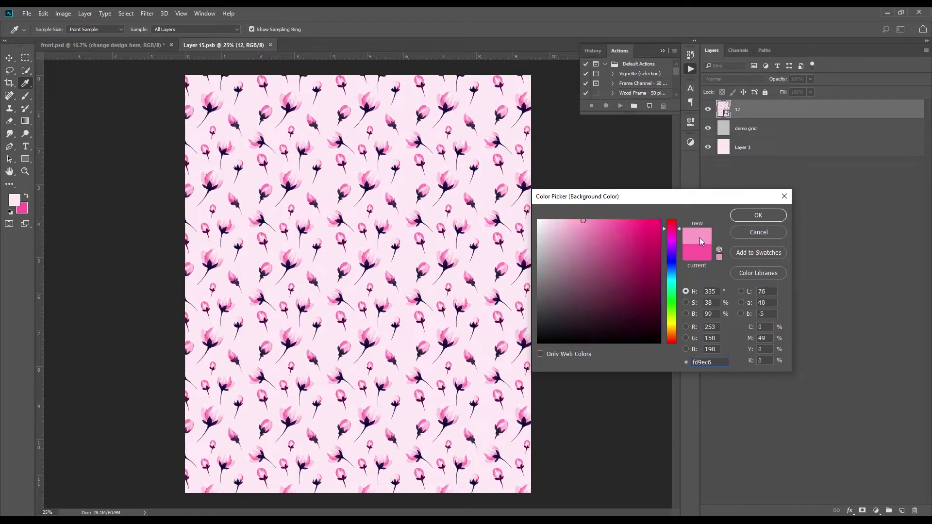
pyautogui.click(743, 215)
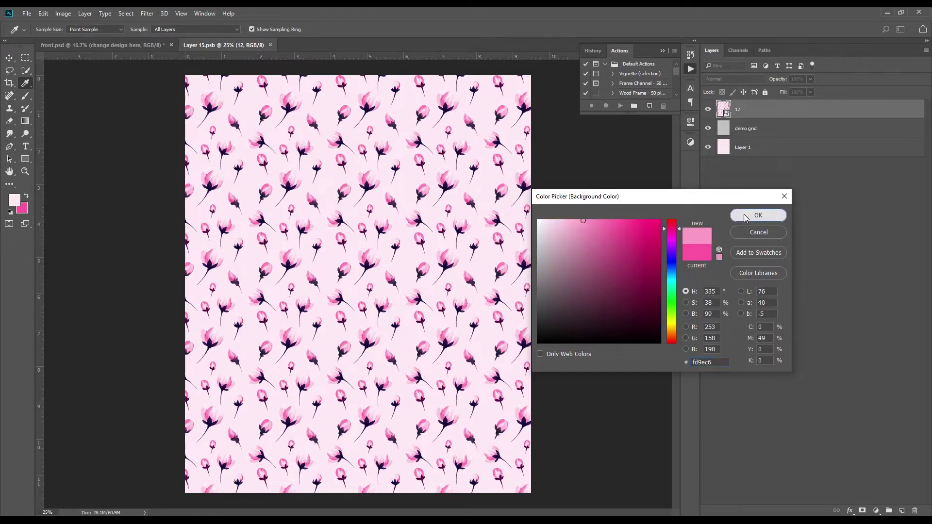
pyautogui.click(272, 45)
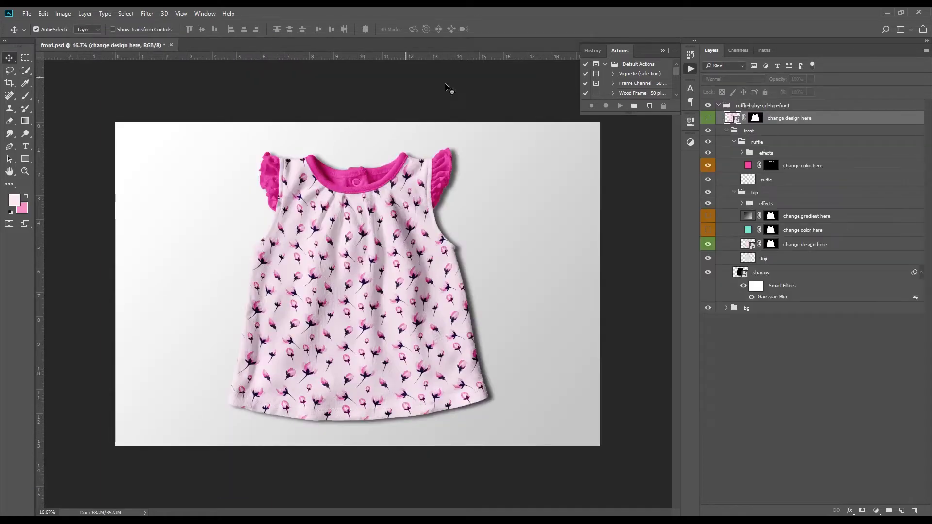
# Recolor the ruffle group's "change color here" fill with the background pink fd9ec6 and save front.psd.
pyautogui.doubleClick(747, 167)
pyautogui.click(23, 208)
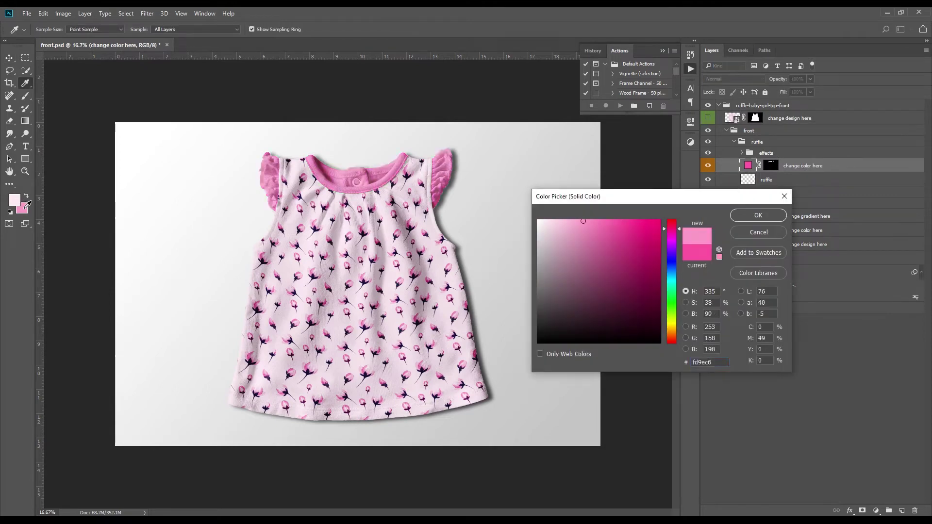
pyautogui.click(15, 201)
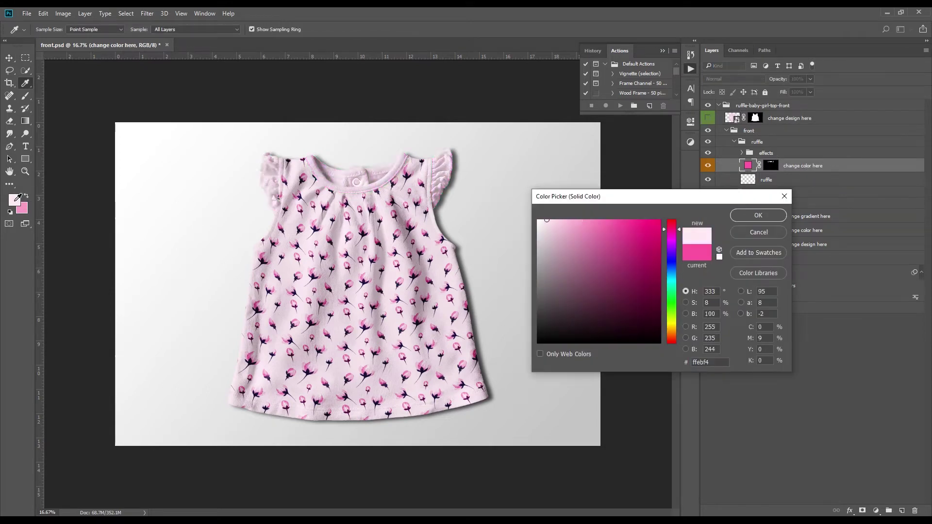
pyautogui.click(25, 208)
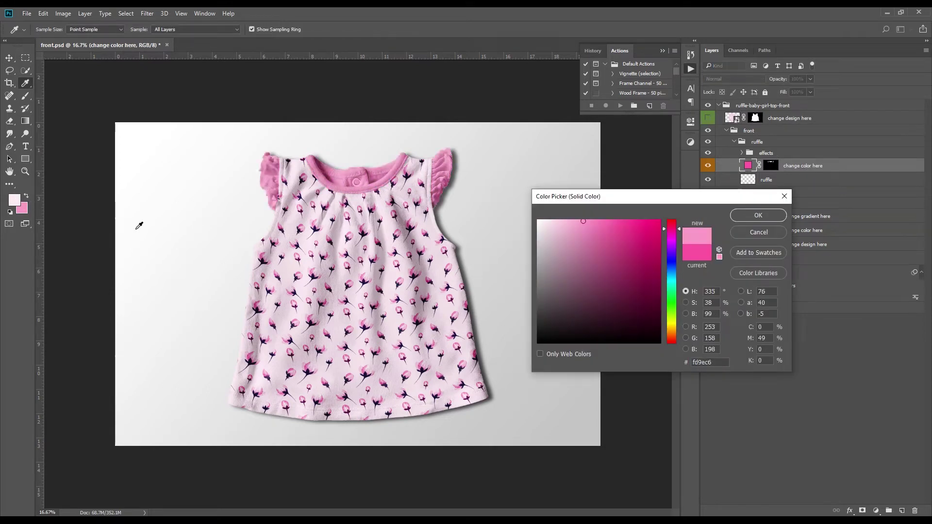
pyautogui.click(758, 216)
pyautogui.click(27, 13)
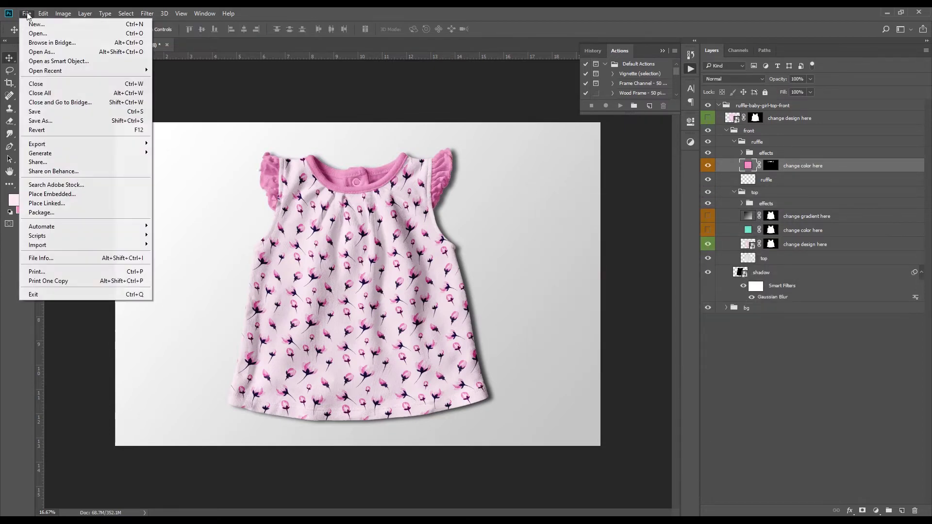
pyautogui.click(44, 111)
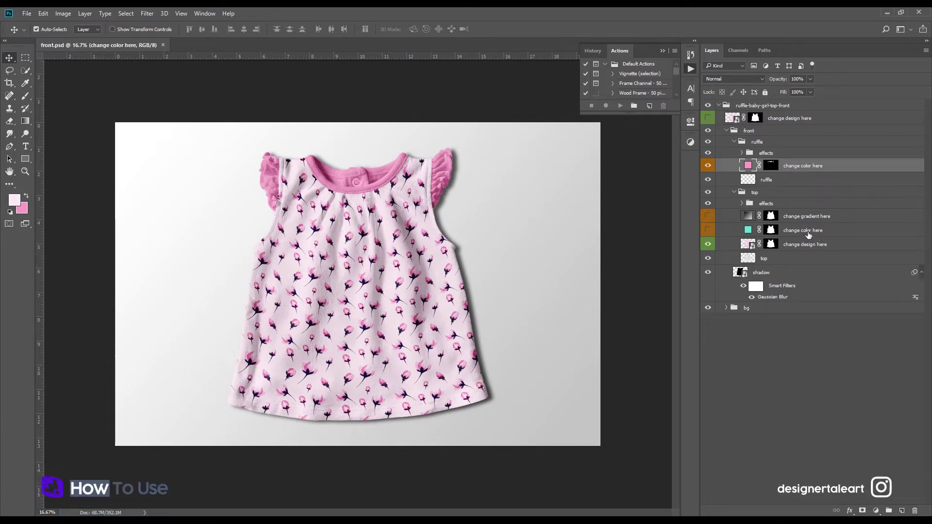
# Hide the top's floral design layer, set its "change color here" fill to pink fd9ec6, and make that fill visible.
pyautogui.click(806, 234)
pyautogui.click(707, 244)
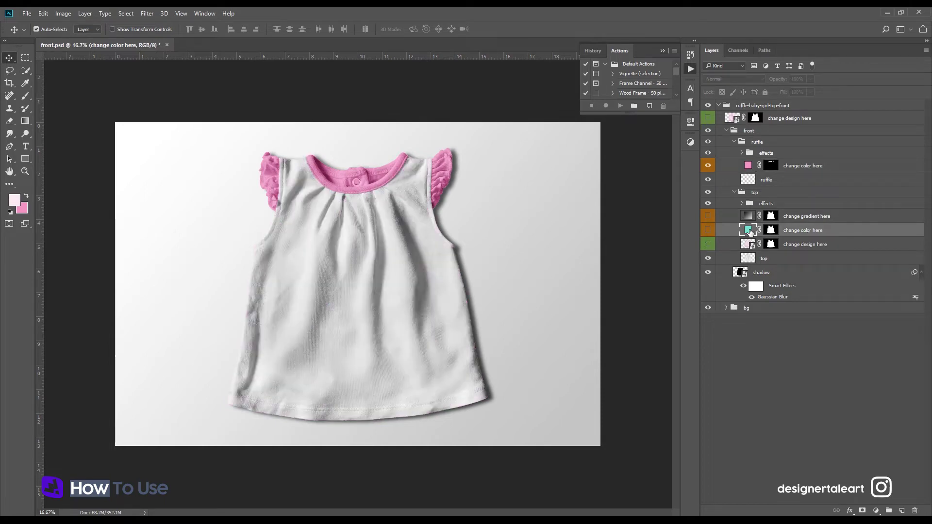
pyautogui.doubleClick(748, 232)
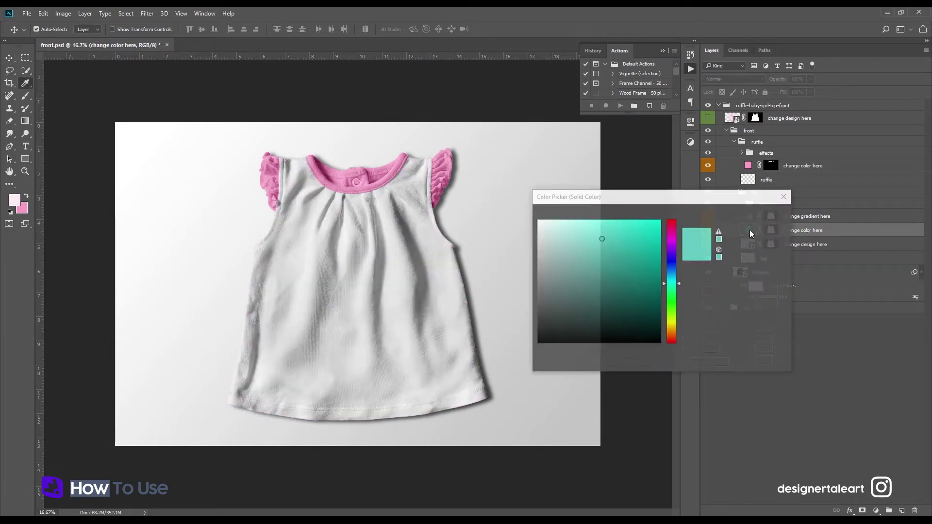
pyautogui.click(18, 199)
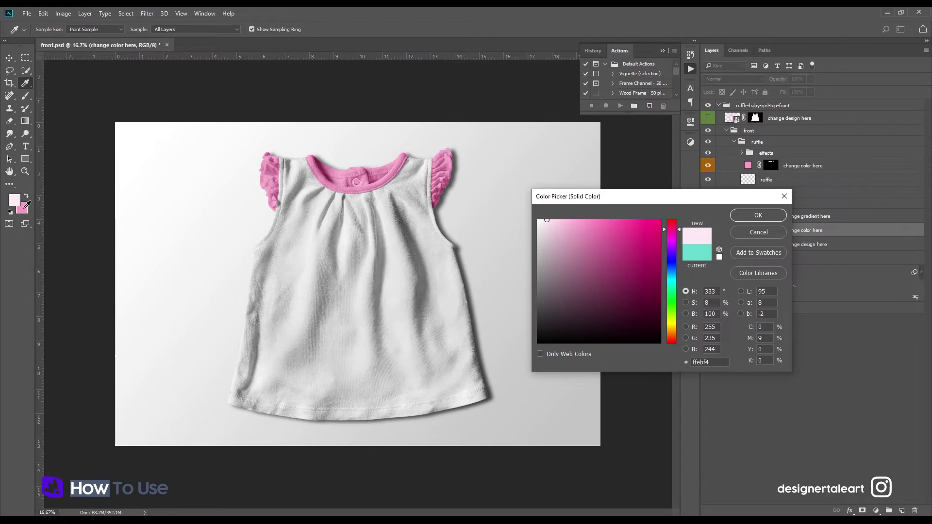
pyautogui.click(25, 205)
pyautogui.click(736, 215)
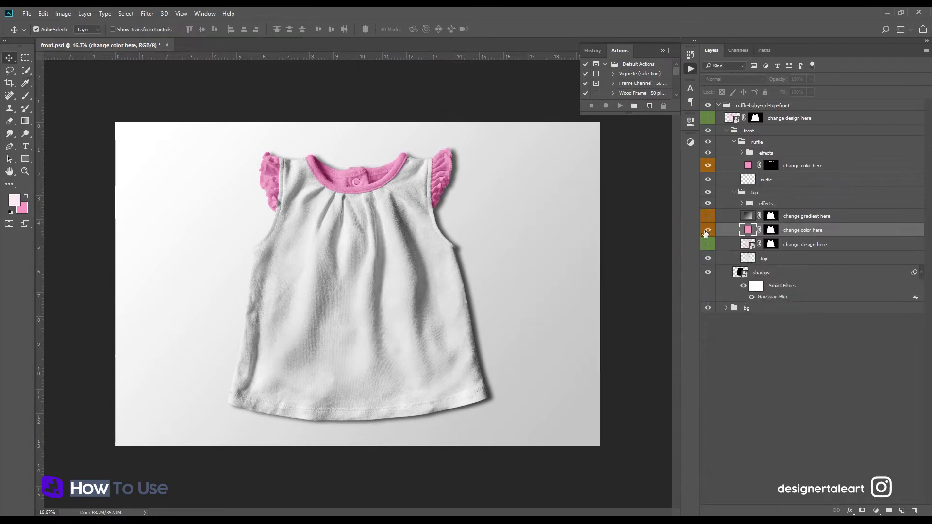
pyautogui.click(708, 230)
# Set the ruffle's color fill to the pale pink foreground color ffebf4 and save the document.
pyautogui.doubleClick(748, 166)
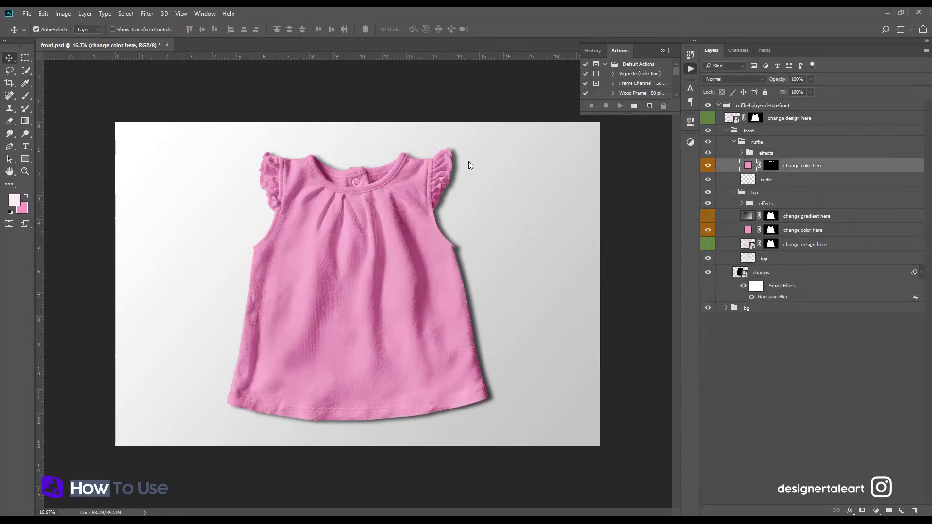
pyautogui.click(15, 198)
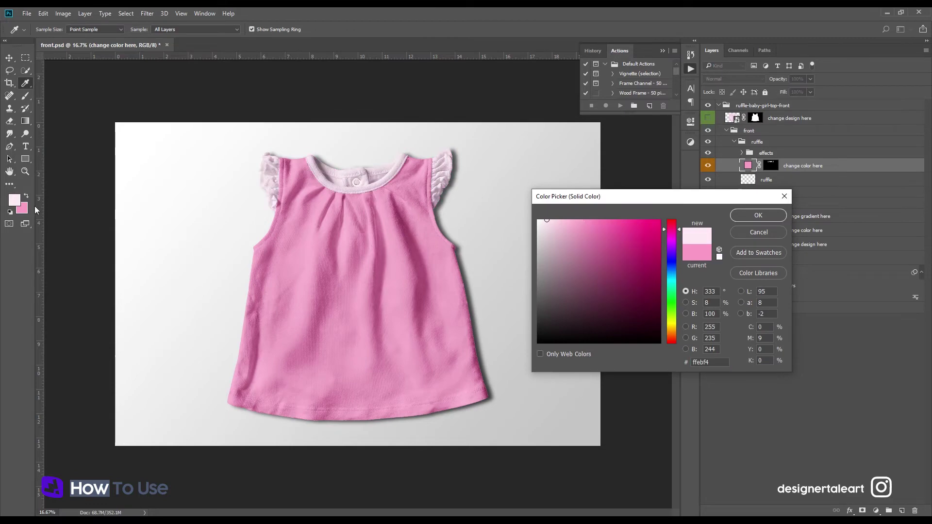
pyautogui.click(774, 217)
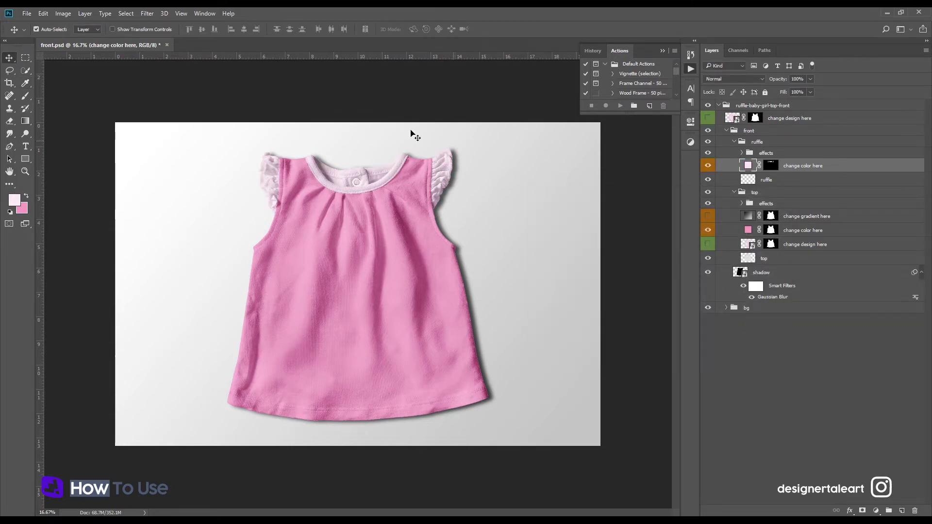
pyautogui.click(27, 13)
pyautogui.moveTo(43, 13)
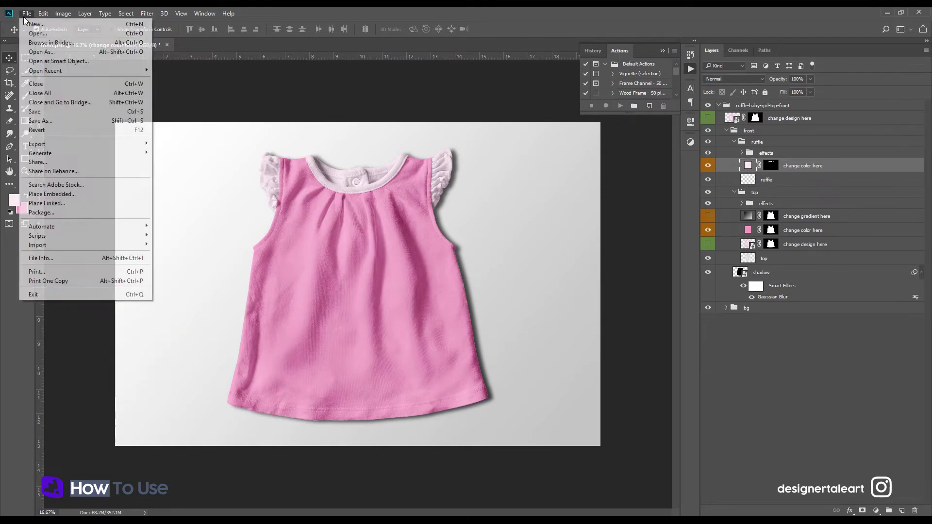
pyautogui.click(50, 112)
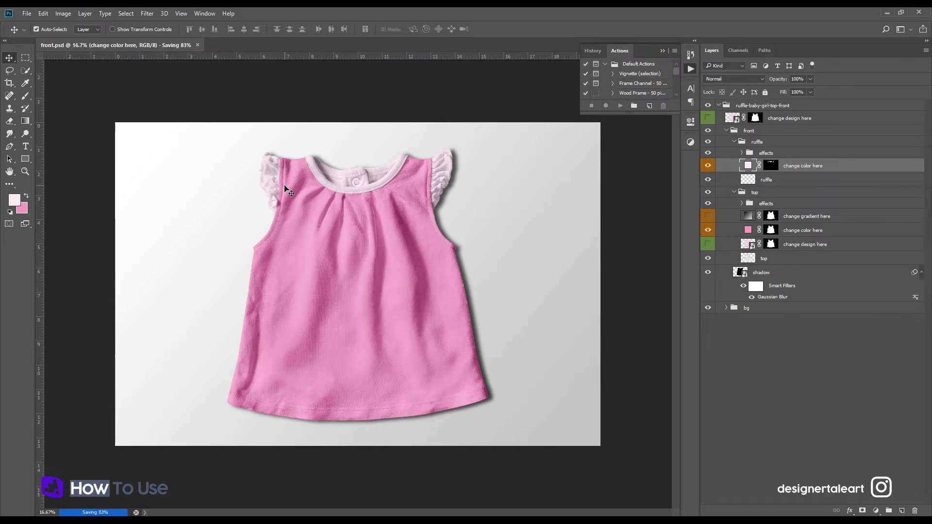
# Show the top's "change gradient here" layer and hide its solid color fill, leaving the fill's color as is.
pyautogui.click(708, 216)
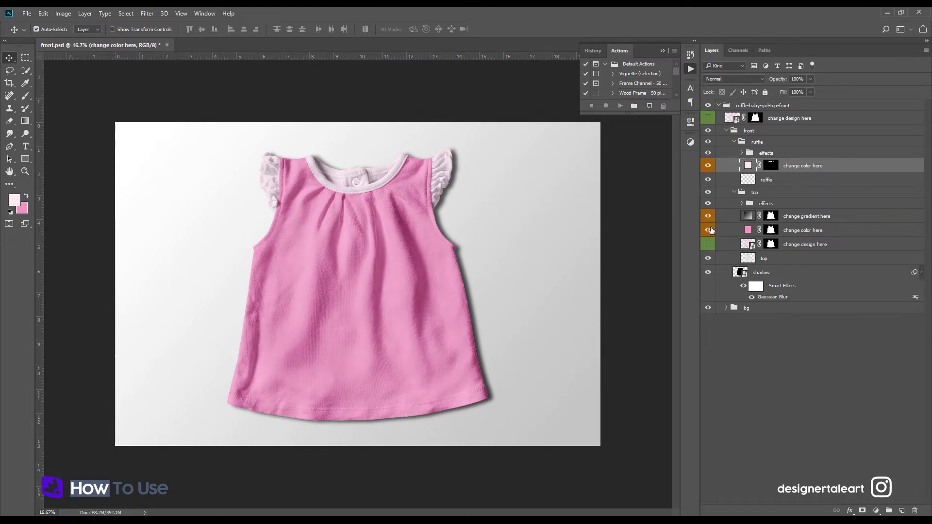
pyautogui.click(709, 230)
pyautogui.click(750, 231)
pyautogui.doubleClick(750, 231)
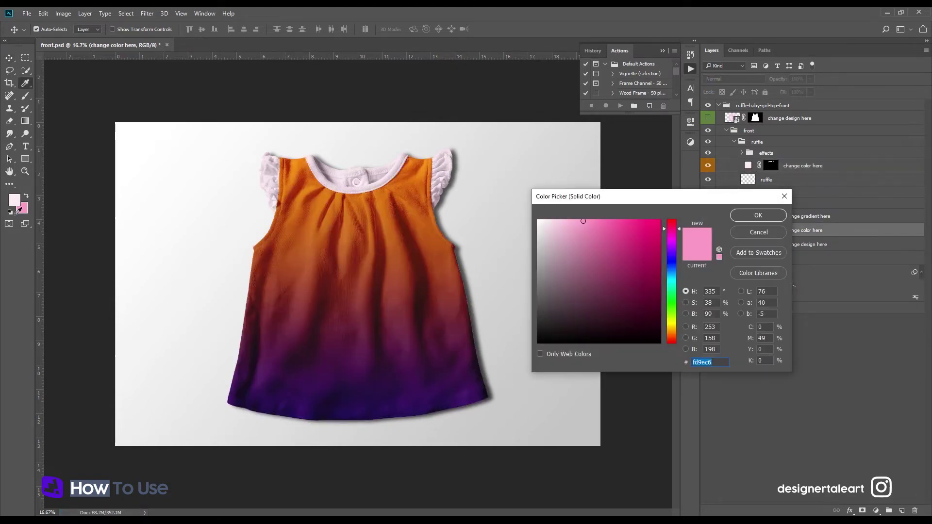
pyautogui.click(755, 233)
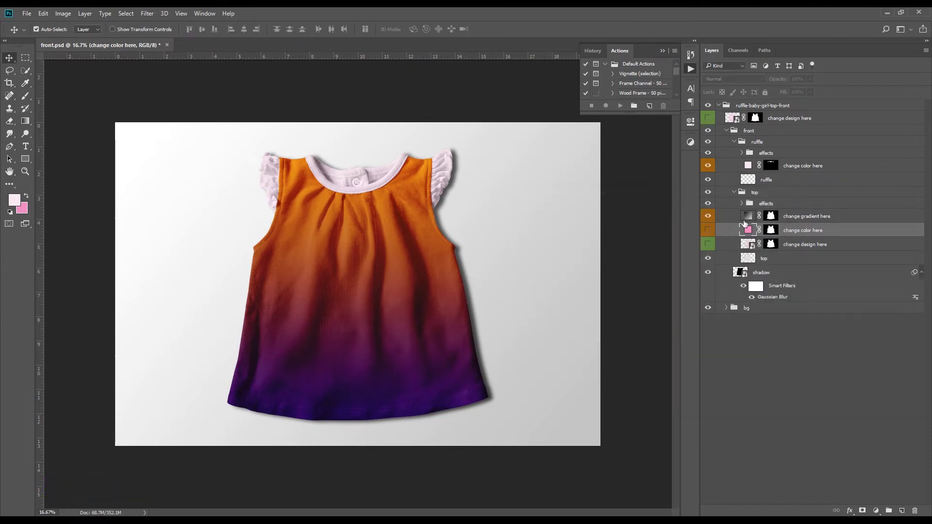
# Apply the Foreground to Background preset to the top's gradient fill.
pyautogui.doubleClick(748, 216)
pyautogui.click(227, 189)
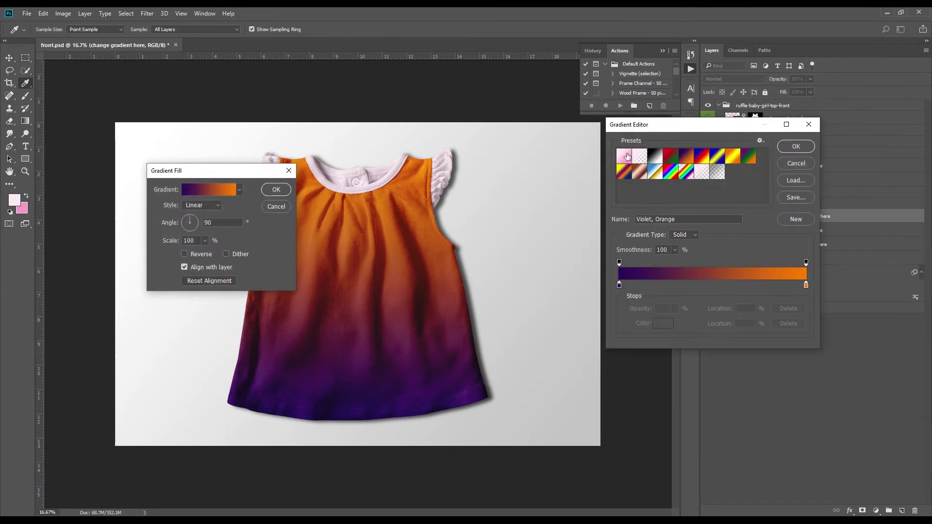
pyautogui.click(623, 156)
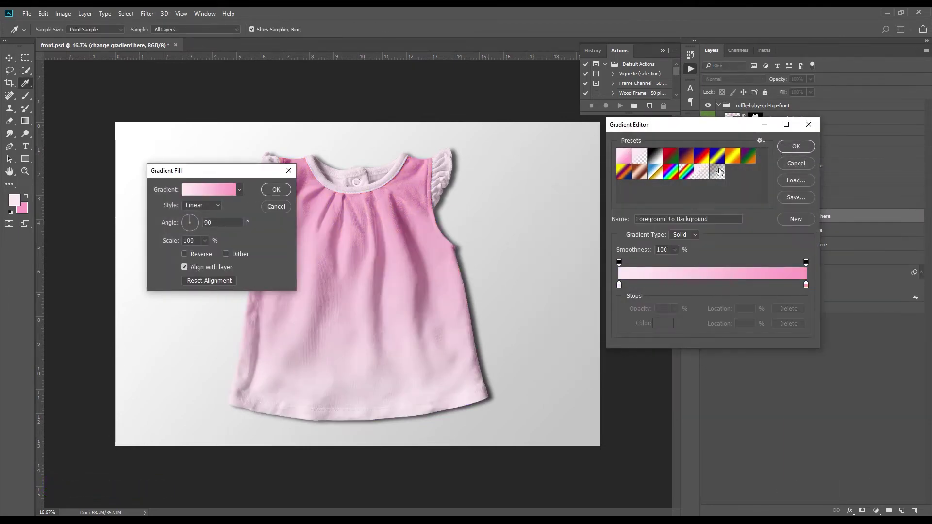
pyautogui.click(796, 146)
pyautogui.click(277, 189)
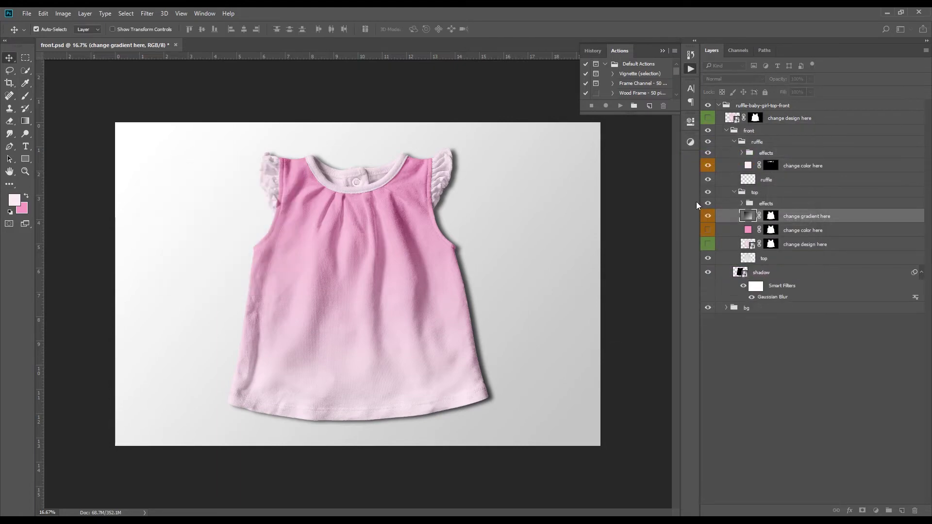
# Match the ruffle's color fill to the gradient's pink fd9ec6 and save the document.
pyautogui.doubleClick(748, 166)
pyautogui.click(13, 197)
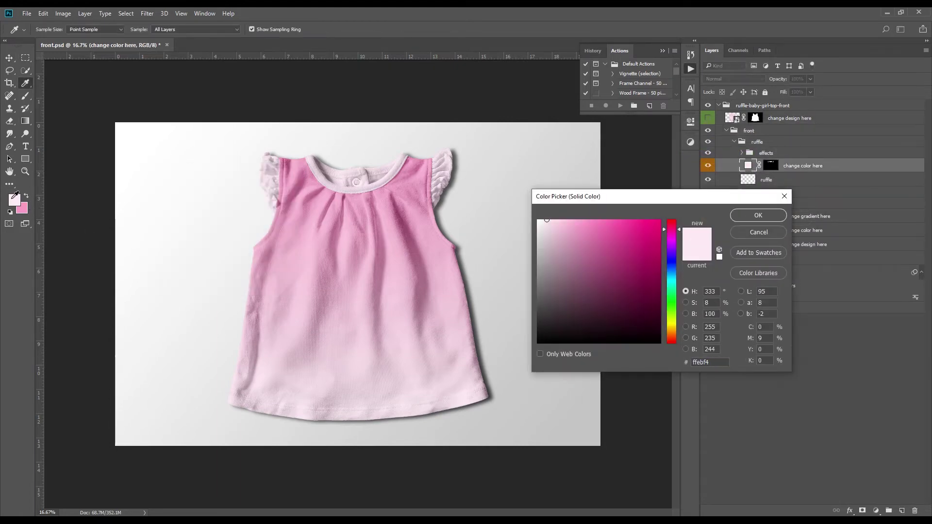
pyautogui.click(24, 204)
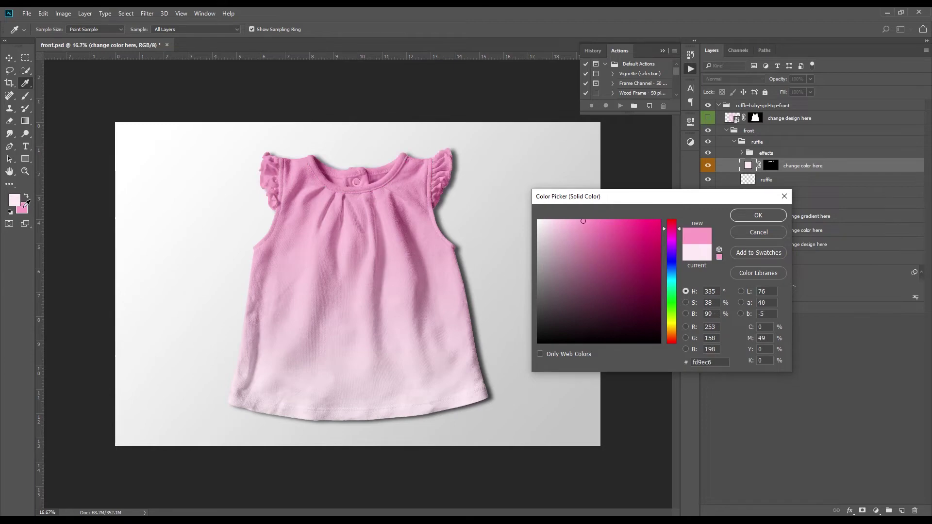
pyautogui.click(759, 219)
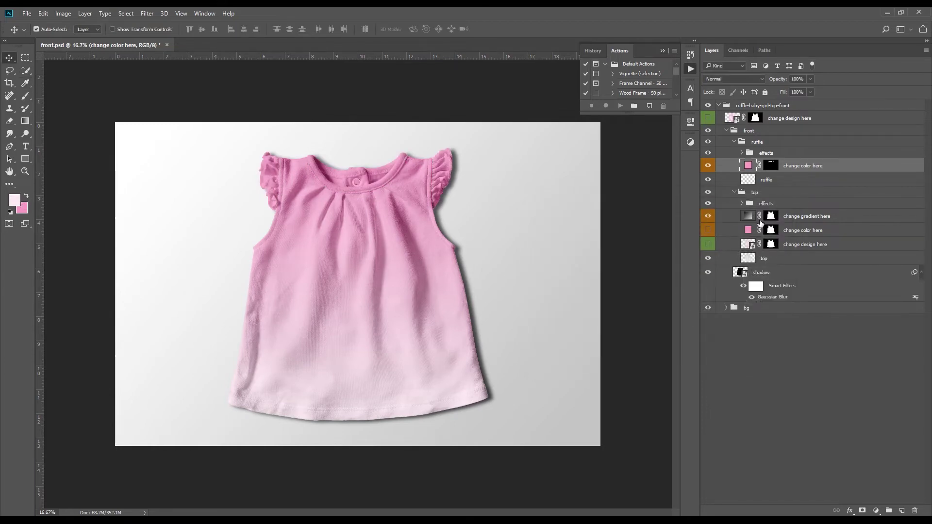
pyautogui.click(27, 13)
pyautogui.click(31, 112)
# Collapse the ruffle and top groups, the front group, and the main ruffle-baby-girl-top-front group.
pyautogui.click(735, 141)
pyautogui.click(736, 141)
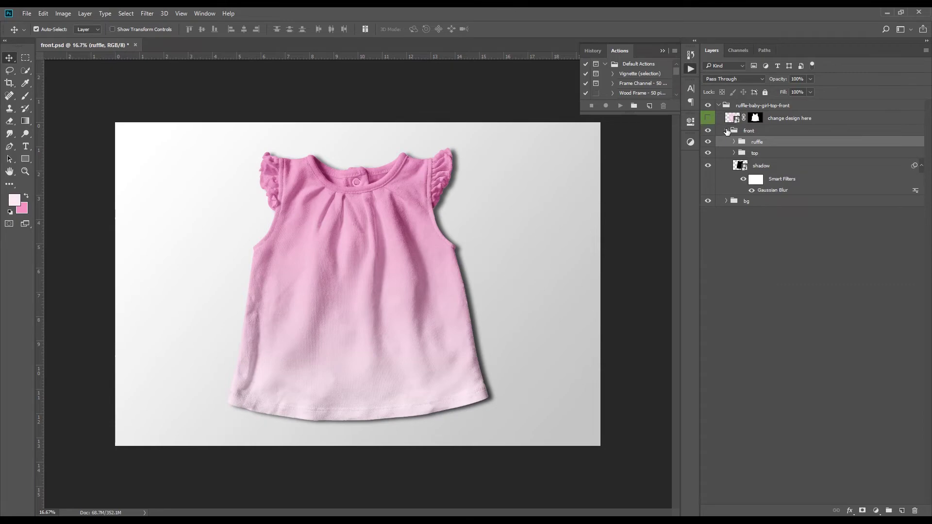
pyautogui.click(726, 130)
pyautogui.click(719, 107)
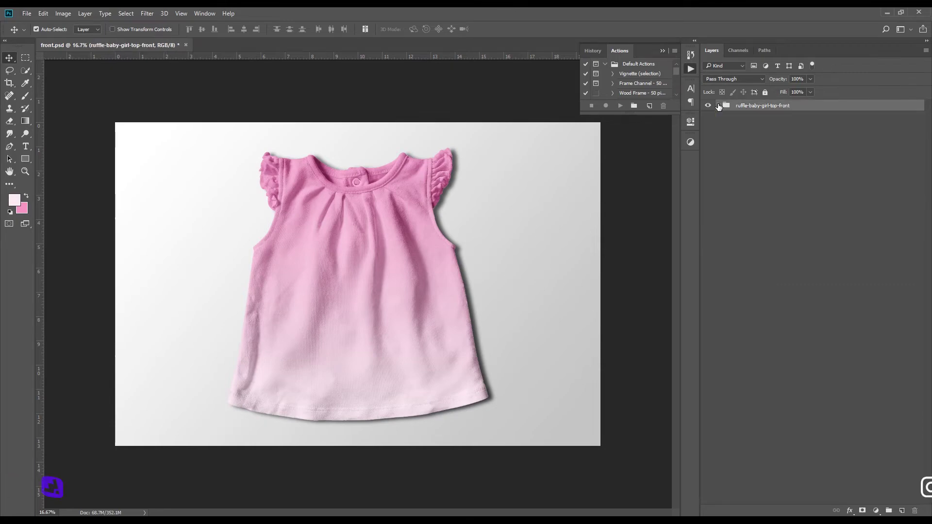
# Preview the garment with the bg group hidden, restore it, and save front.psd with its main group collapsed.
pyautogui.click(707, 142)
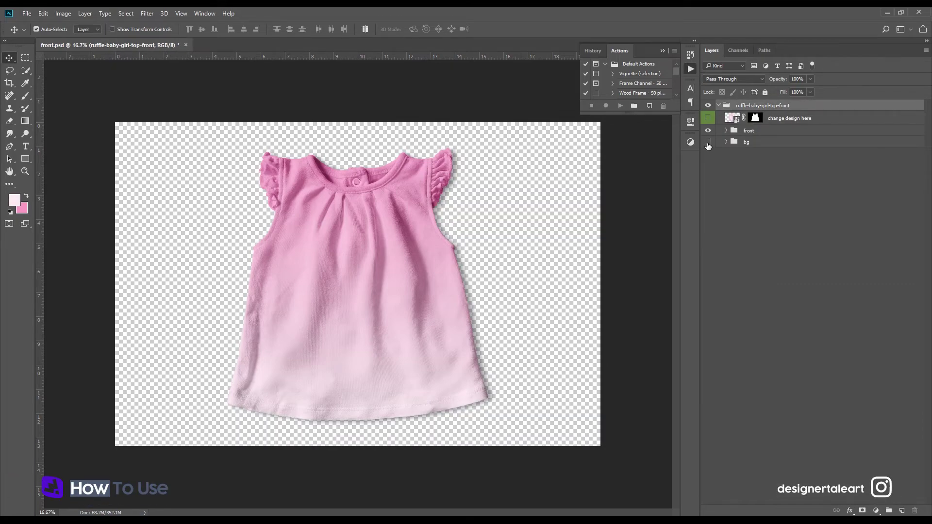
pyautogui.click(707, 142)
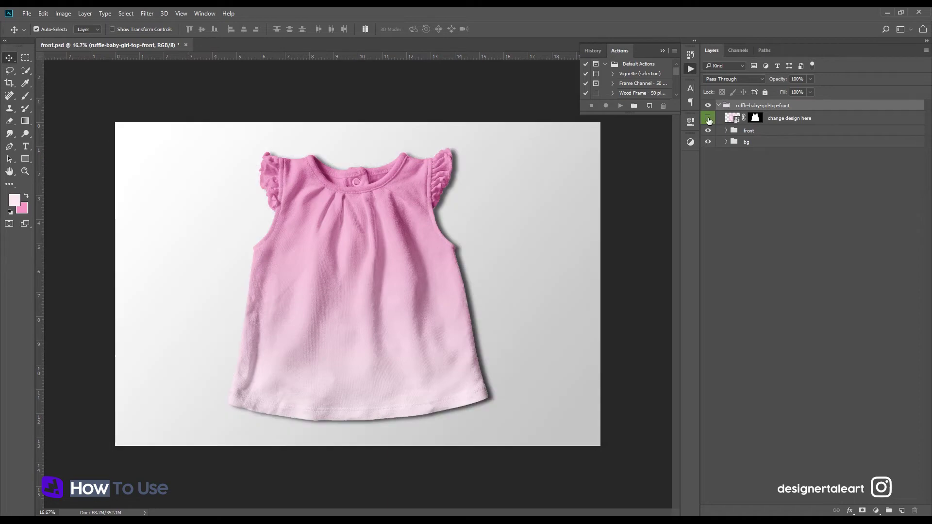
pyautogui.click(719, 105)
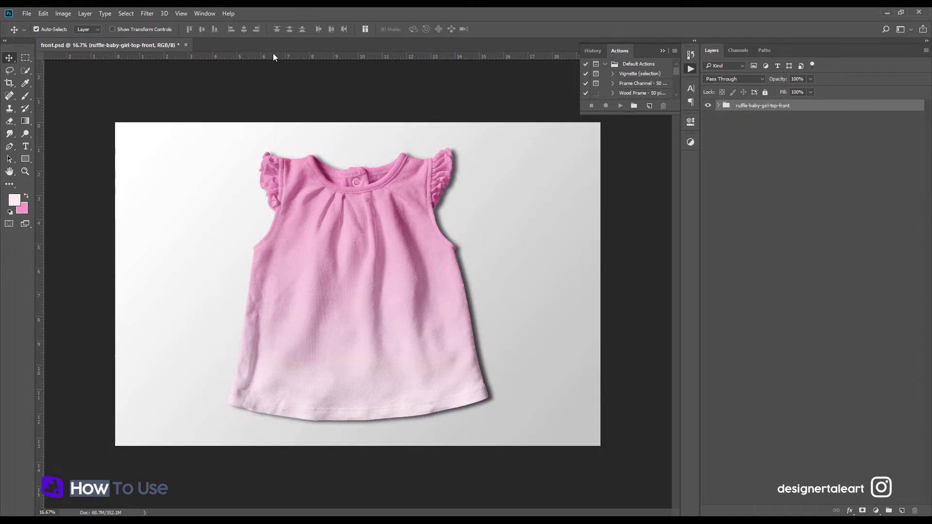
pyautogui.click(27, 14)
pyautogui.click(43, 112)
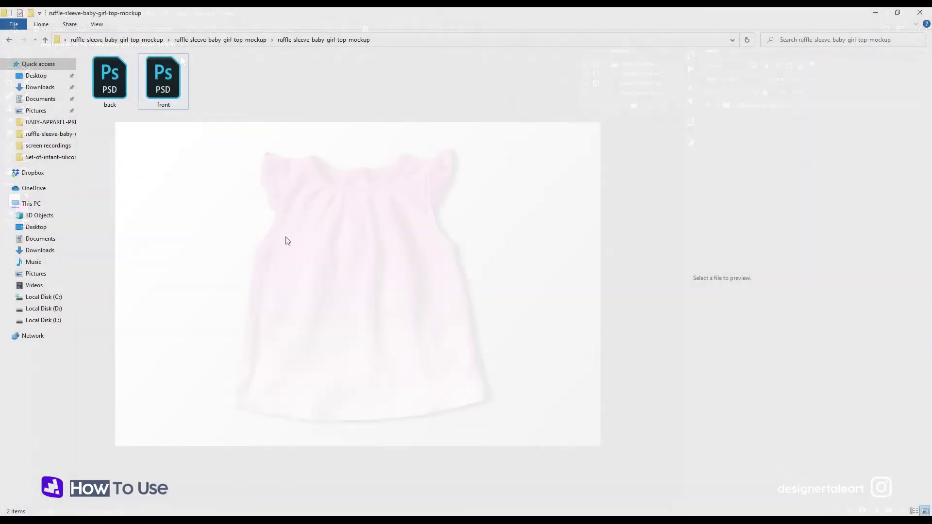
# Switch to File Explorer and open the back PSD from the ruffle-sleeve-baby-girl-top-mockup folder in Photoshop.
pyautogui.click(145, 80)
pyautogui.click(118, 87)
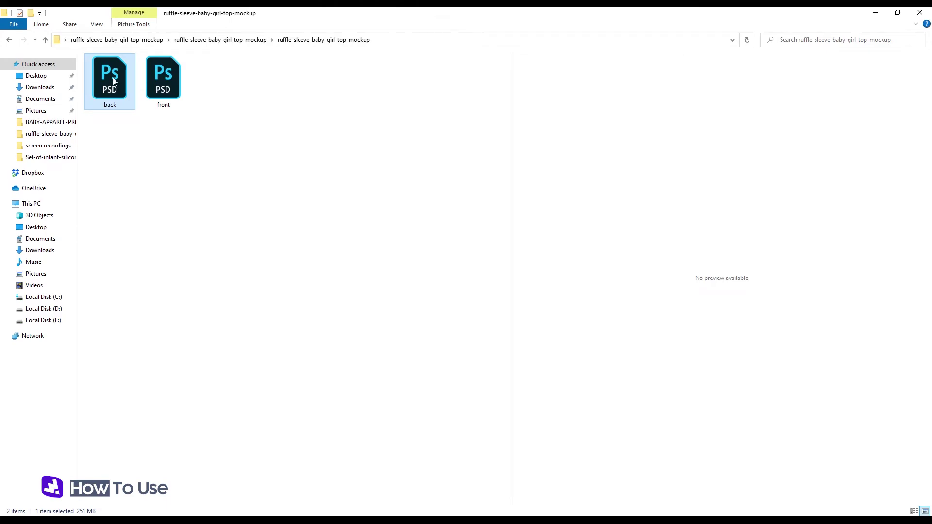
pyautogui.doubleClick(113, 77)
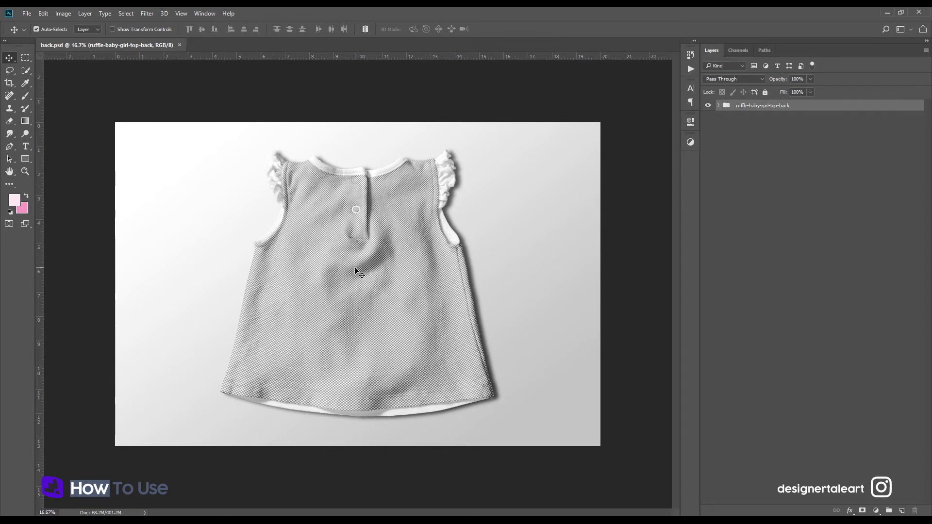
# Expand the ruffle-baby-girl-top-back group and its back, ruffle and top subgroups.
pyautogui.click(718, 105)
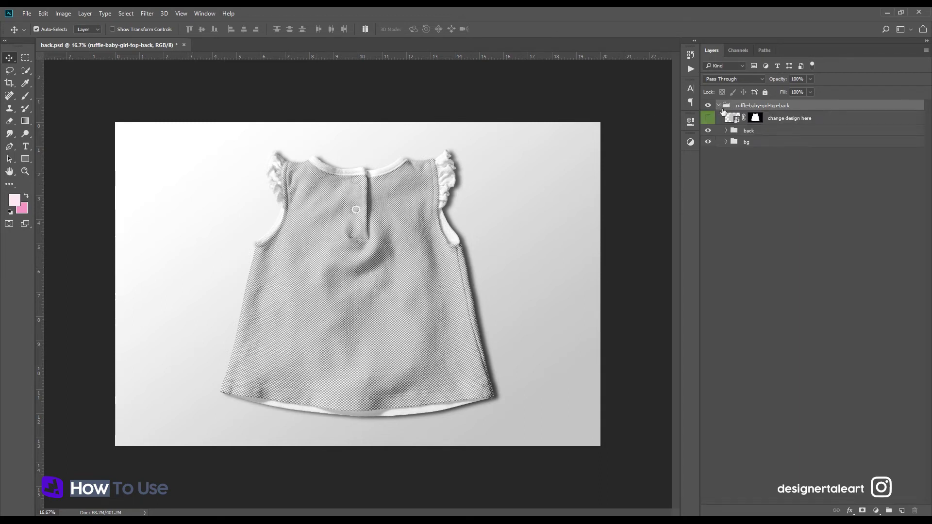
pyautogui.click(726, 130)
pyautogui.click(734, 142)
pyautogui.click(734, 193)
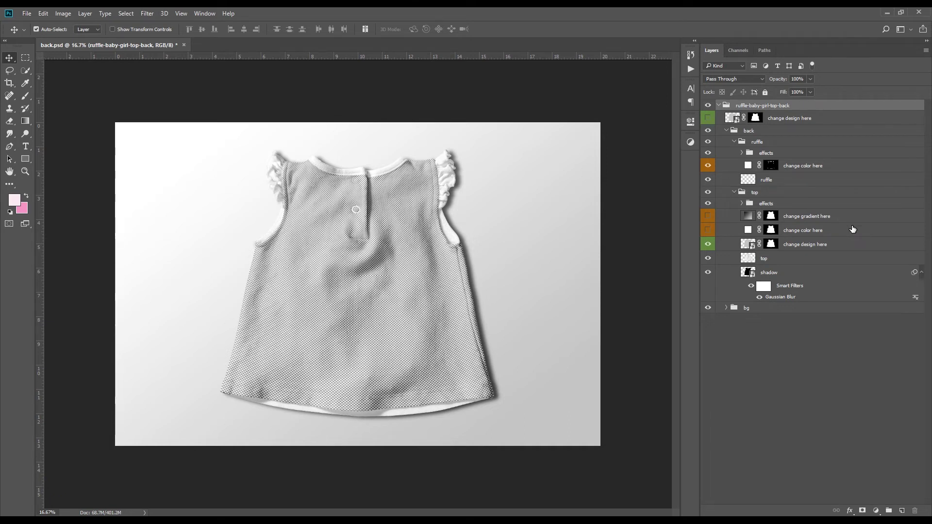
# Select the uppermost "change design here" layer and examine the contents of the top's effects group and the bg group.
pyautogui.click(798, 124)
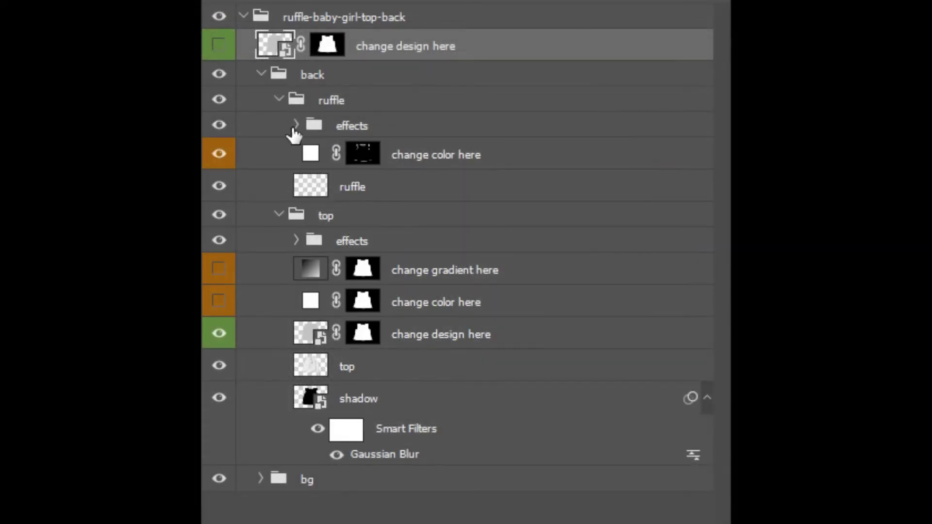
pyautogui.click(296, 241)
pyautogui.click(296, 241)
pyautogui.click(258, 481)
pyautogui.click(260, 480)
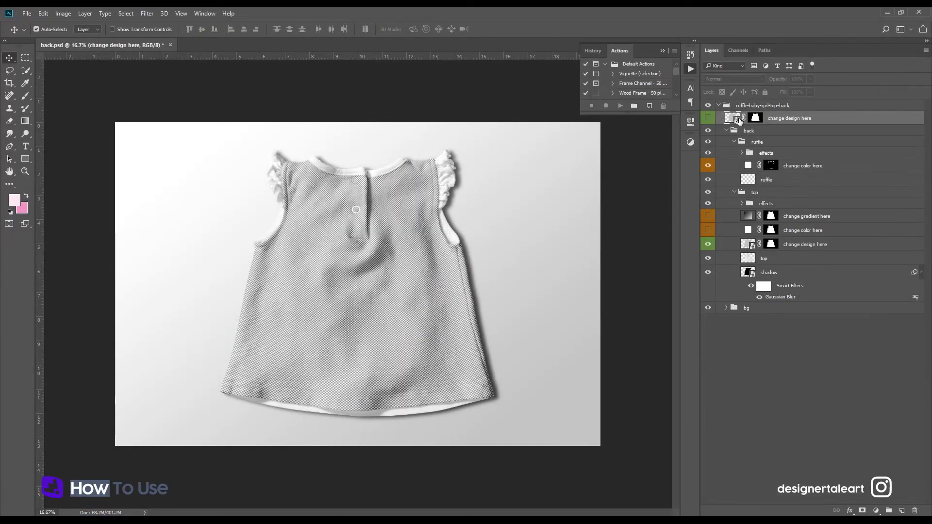
# Open the uppermost "change design here" smart object and embed the floral pattern 12 above the demo grid layer.
pyautogui.doubleClick(736, 119)
pyautogui.click(27, 13)
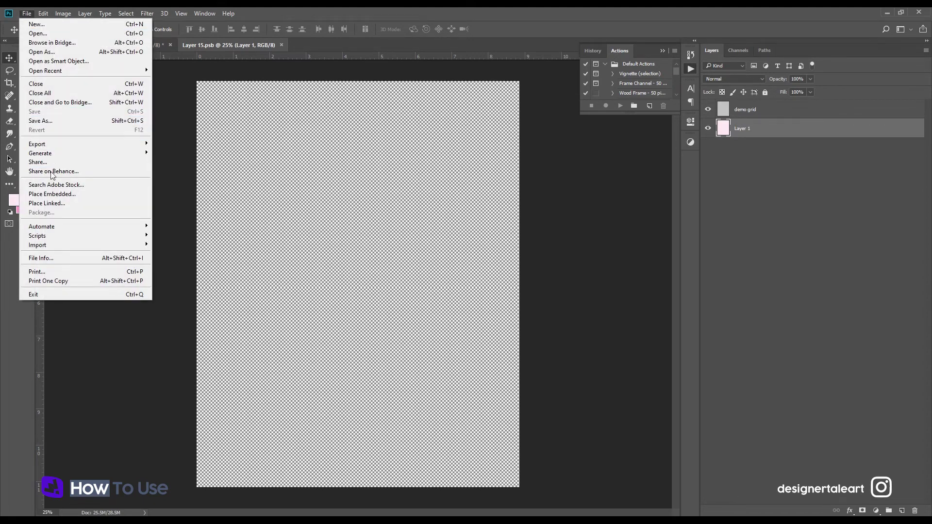
pyautogui.click(51, 194)
pyautogui.doubleClick(165, 85)
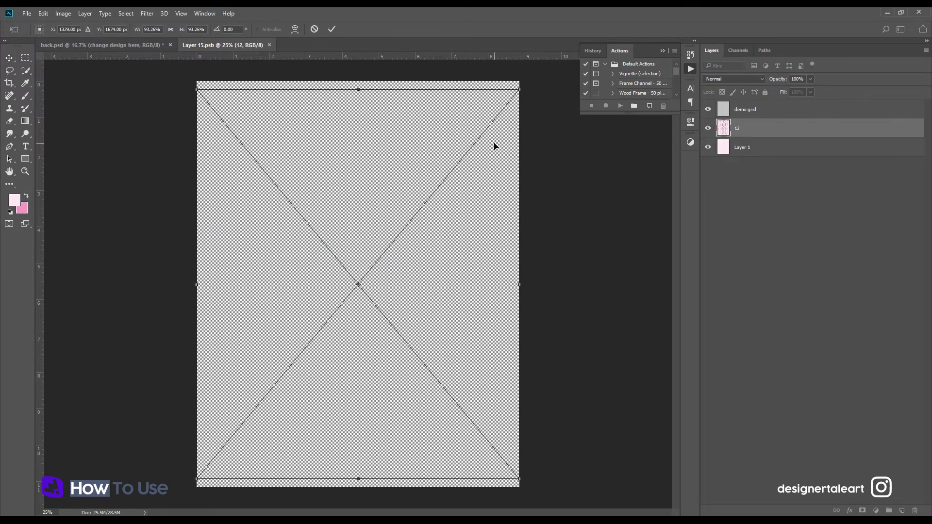
pyautogui.press('Return')
pyautogui.moveTo(759, 129); pyautogui.dragTo(759, 104)
# Reposition the floral pattern and scale it proportionally to about 98% so it covers the whole canvas.
pyautogui.moveTo(407, 146); pyautogui.dragTo(401, 136)
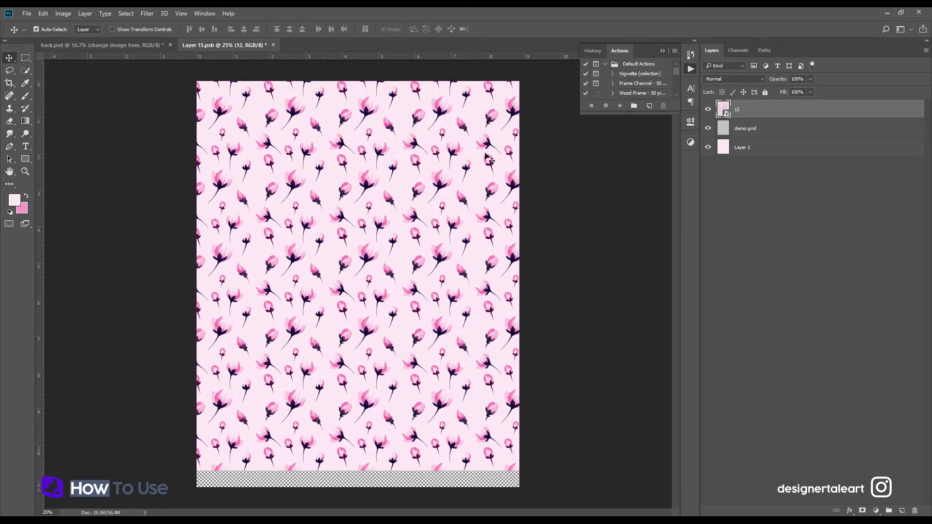
pyautogui.moveTo(398, 224); pyautogui.dragTo(397, 233)
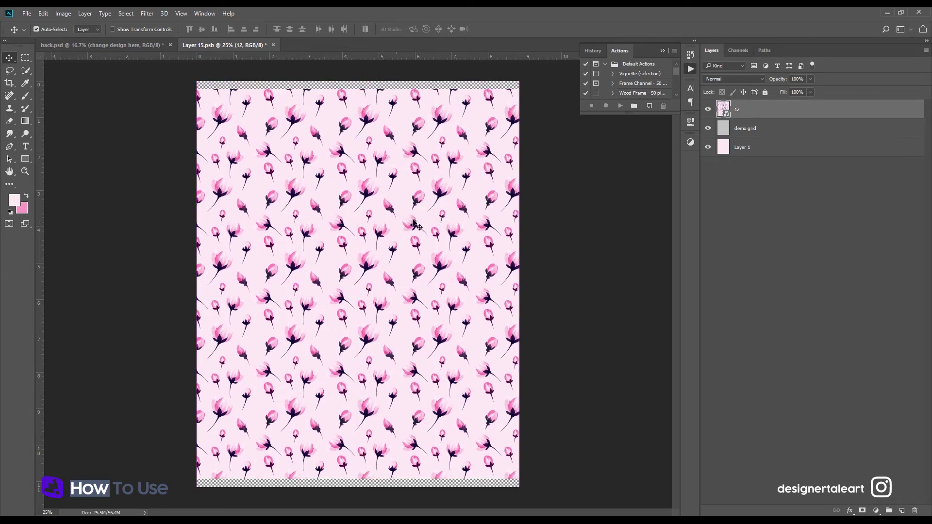
pyautogui.hotkey('ctrl', 't')
pyautogui.moveTo(521, 89); pyautogui.dragTo(529, 83)
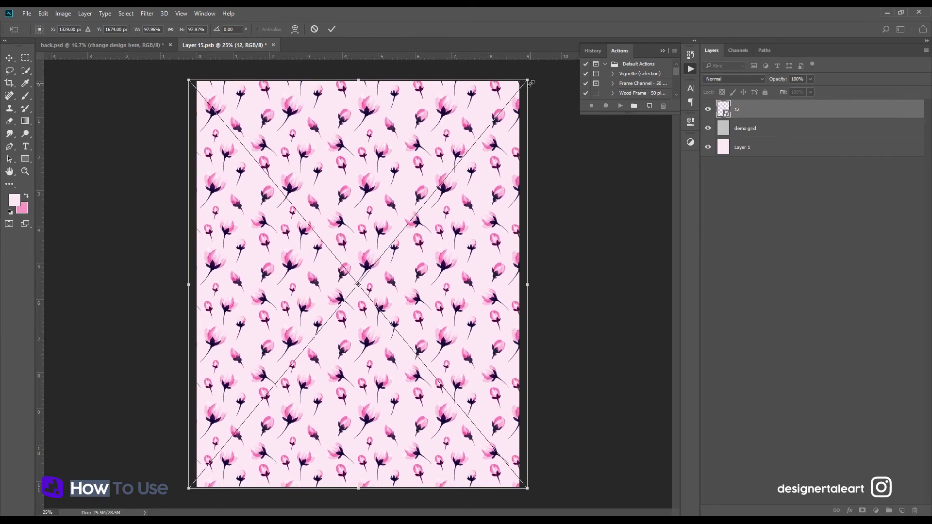
pyautogui.press('Return')
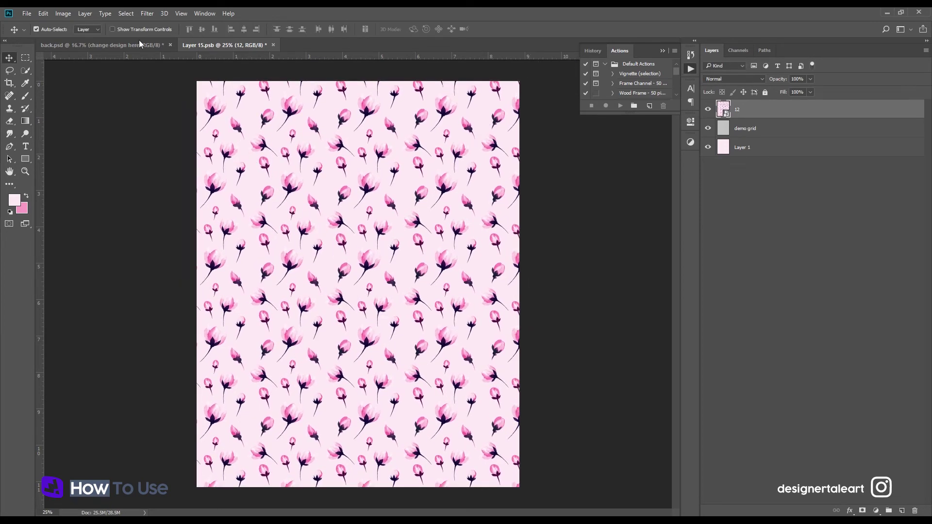
# Save the Layer 15.psb design and close it to return to back.psd.
pyautogui.click(26, 13)
pyautogui.click(49, 112)
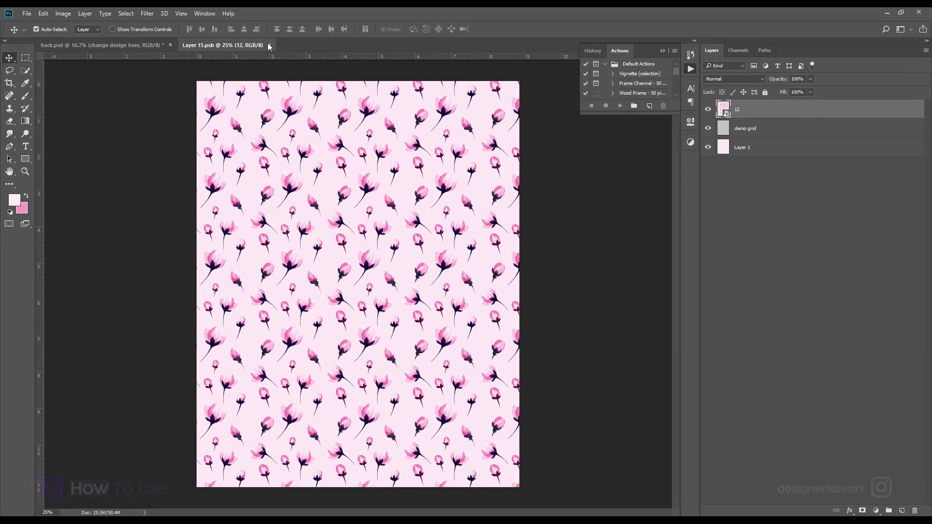
pyautogui.click(270, 45)
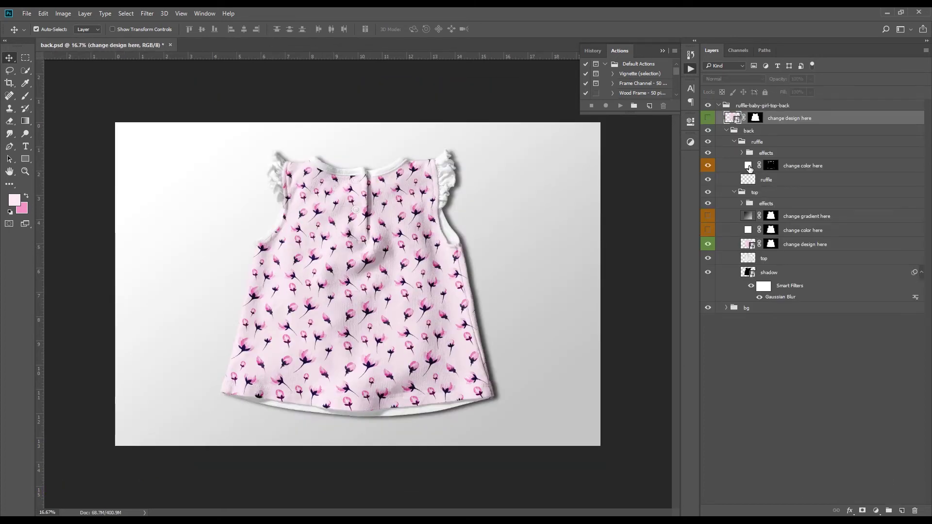
# Set the ruffle group's "change color here" fill to the background swatch pink fd9ec6 and save back.psd.
pyautogui.click(797, 166)
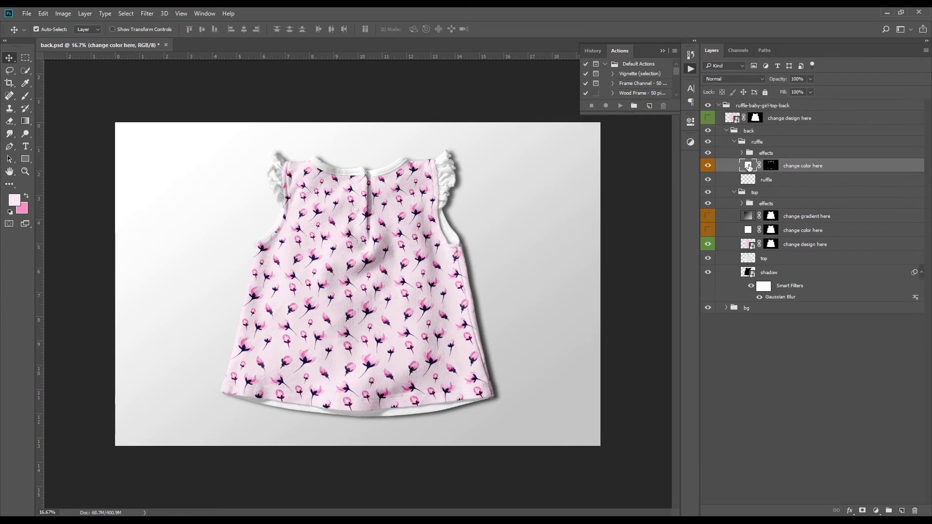
pyautogui.doubleClick(748, 164)
pyautogui.click(17, 199)
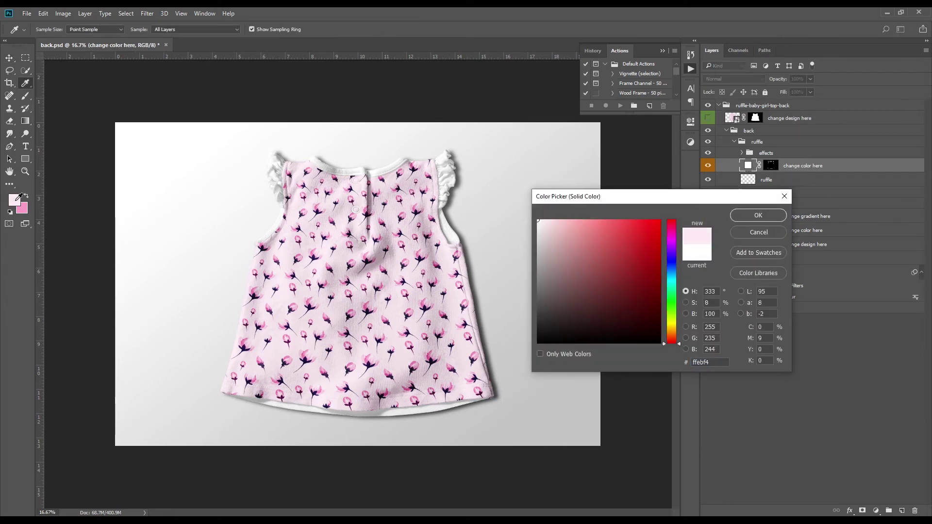
pyautogui.click(28, 208)
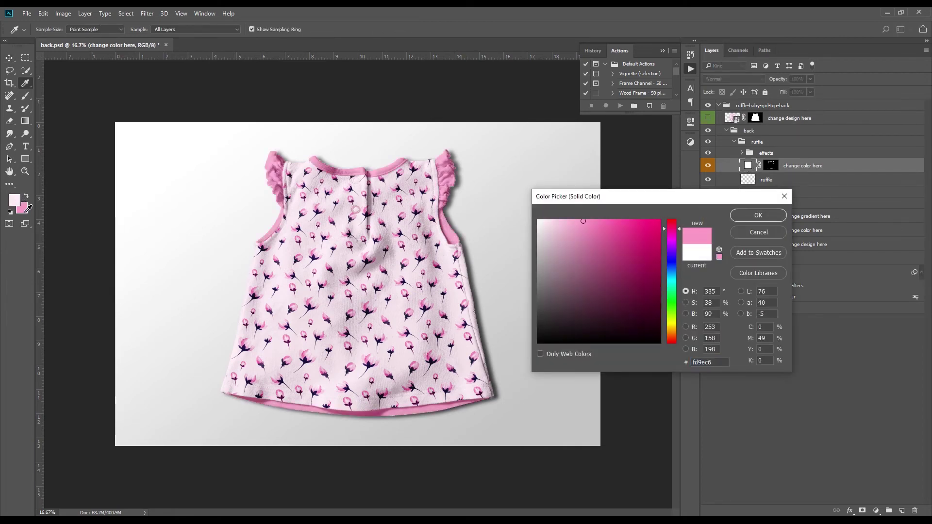
pyautogui.click(758, 216)
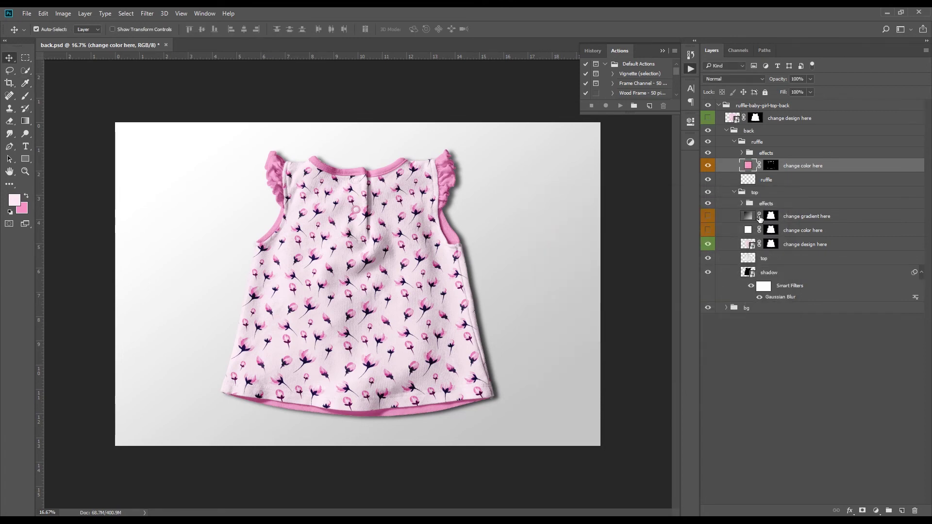
pyautogui.click(27, 13)
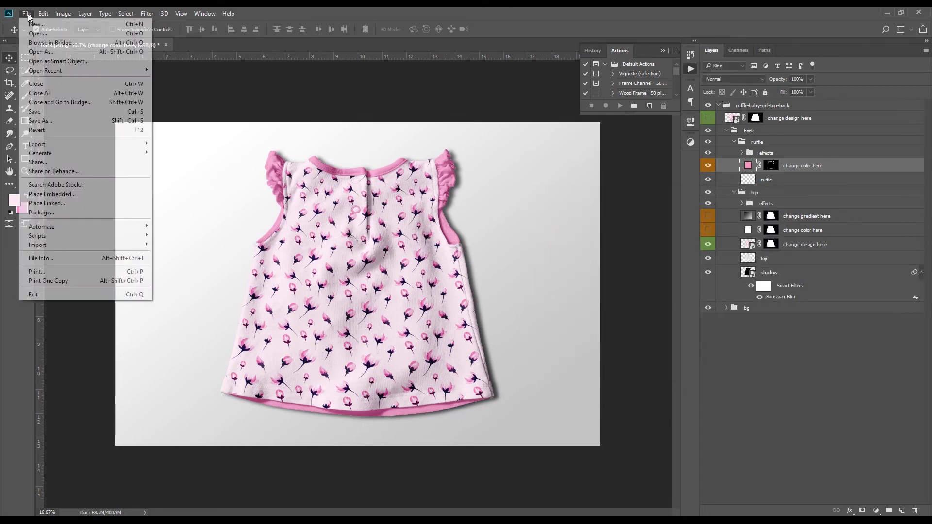
pyautogui.click(36, 115)
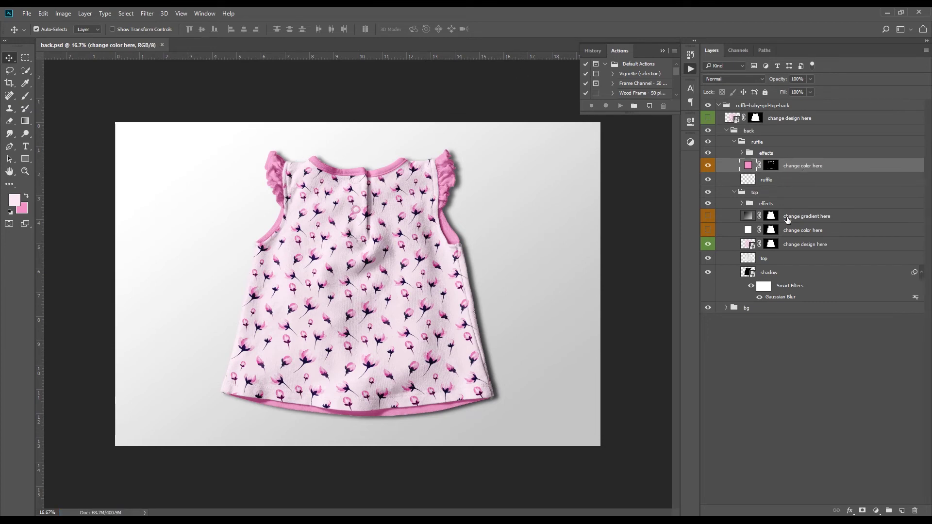
# Show the top group's "change color here" layer in place of its design layer and set its fill to fd9ec6.
pyautogui.click(708, 230)
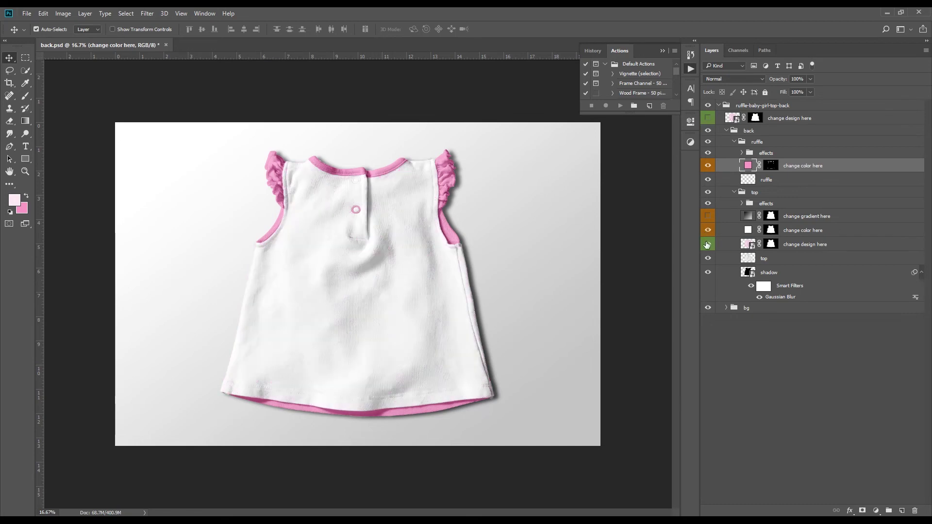
pyautogui.doubleClick(748, 230)
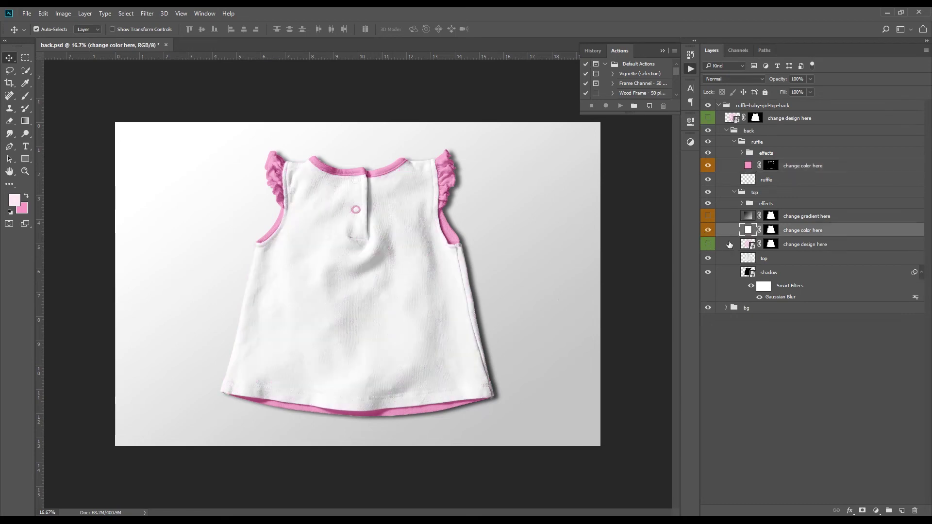
pyautogui.moveTo(15, 199); pyautogui.dragTo(22, 208)
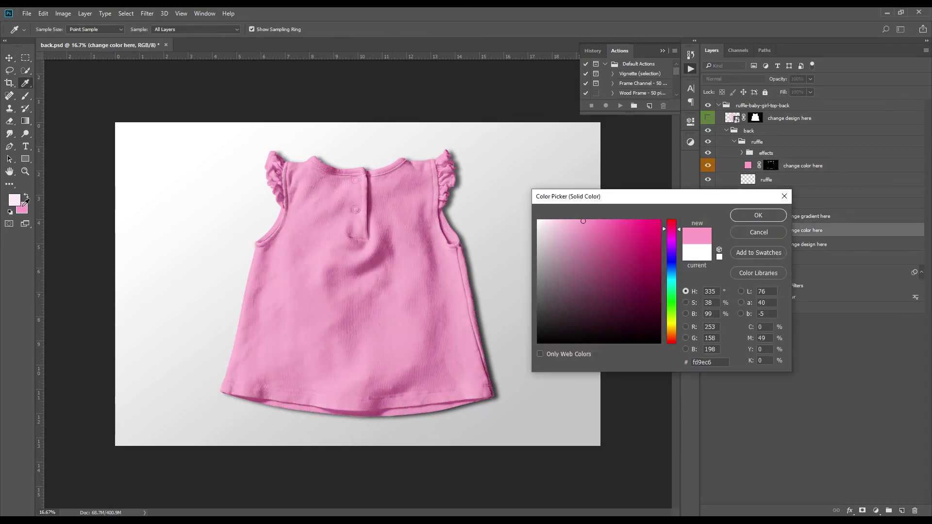
pyautogui.click(750, 224)
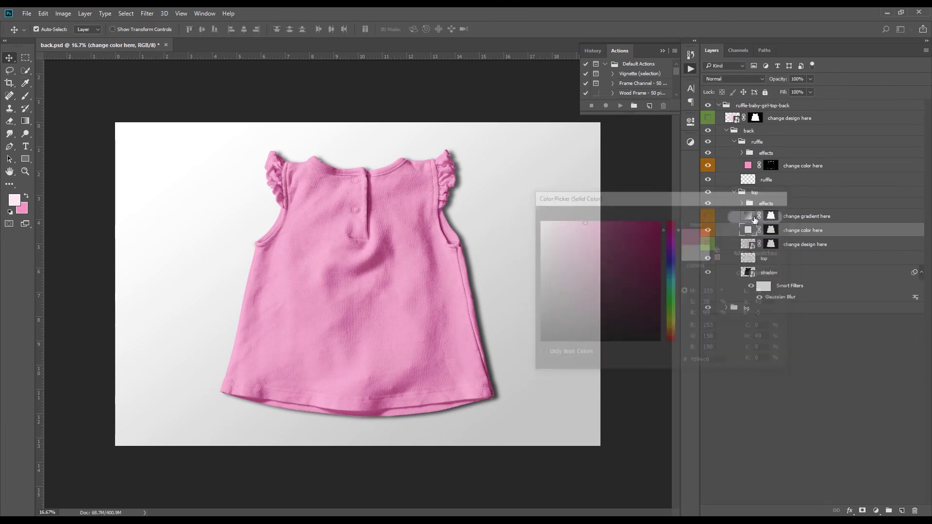
# Set the ruffle's color fill to the foreground swatch's light pink ffebf4 and save back.psd.
pyautogui.doubleClick(748, 165)
pyautogui.click(19, 196)
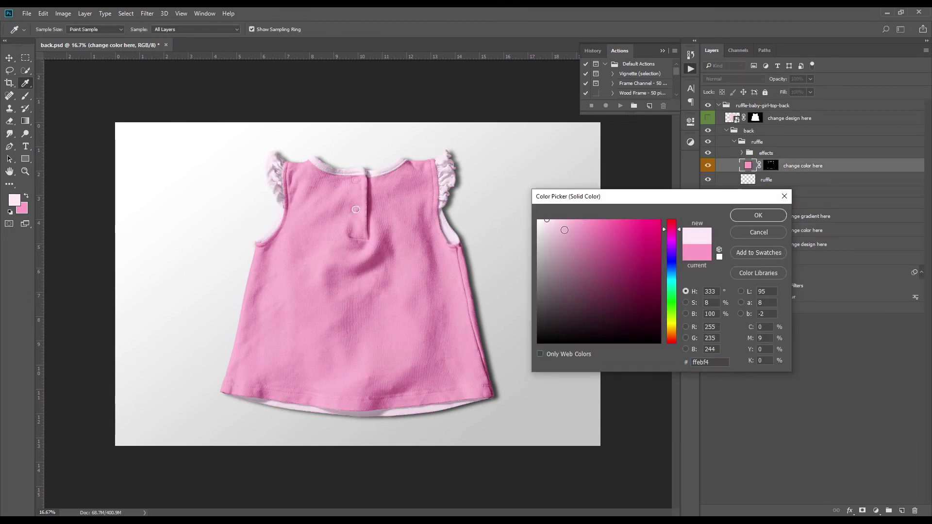
pyautogui.click(758, 215)
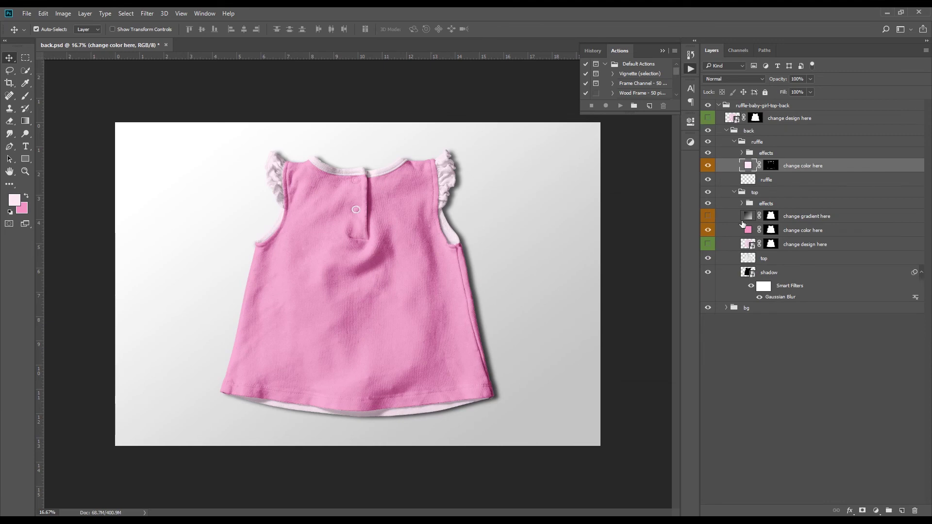
pyautogui.click(27, 13)
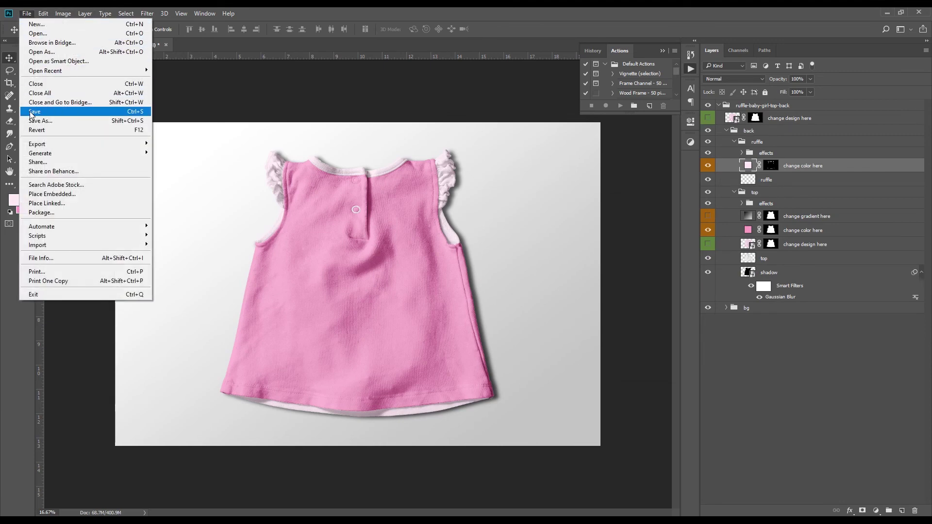
pyautogui.click(49, 111)
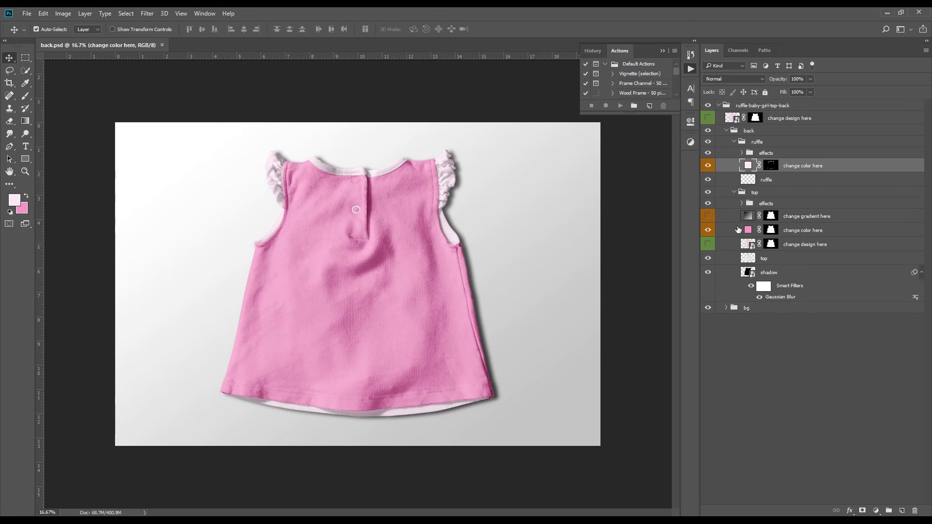
# Show the top's "change gradient here" layer instead of its color layer and apply the Foreground to Background gradient preset.
pyautogui.click(708, 216)
pyautogui.click(708, 230)
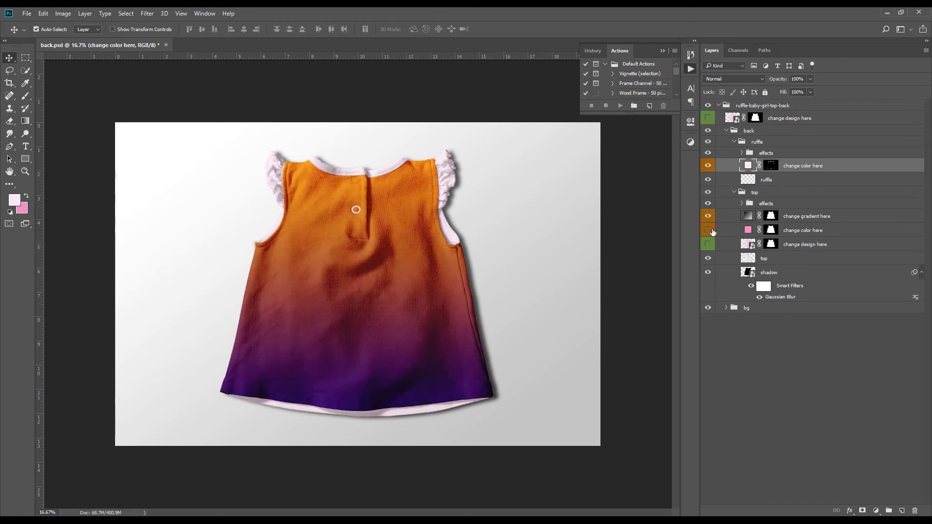
pyautogui.doubleClick(748, 216)
pyautogui.click(218, 191)
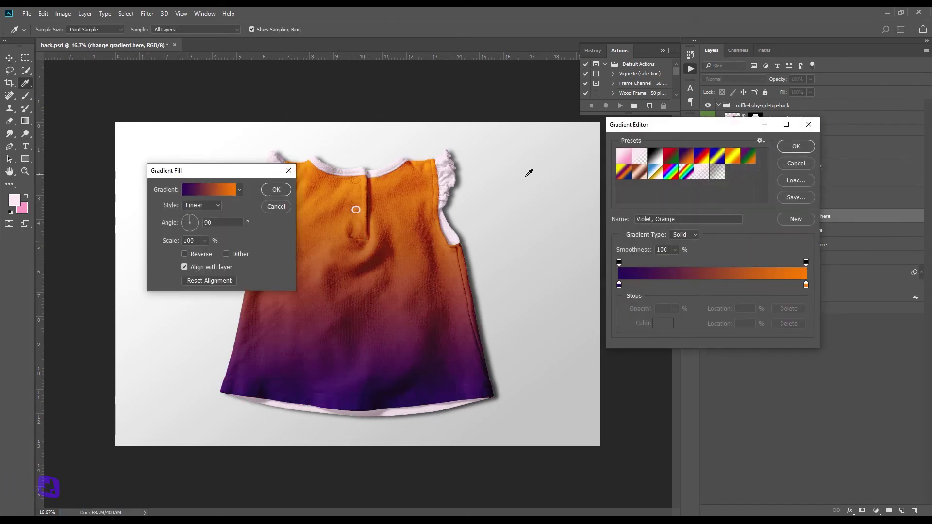
pyautogui.click(623, 156)
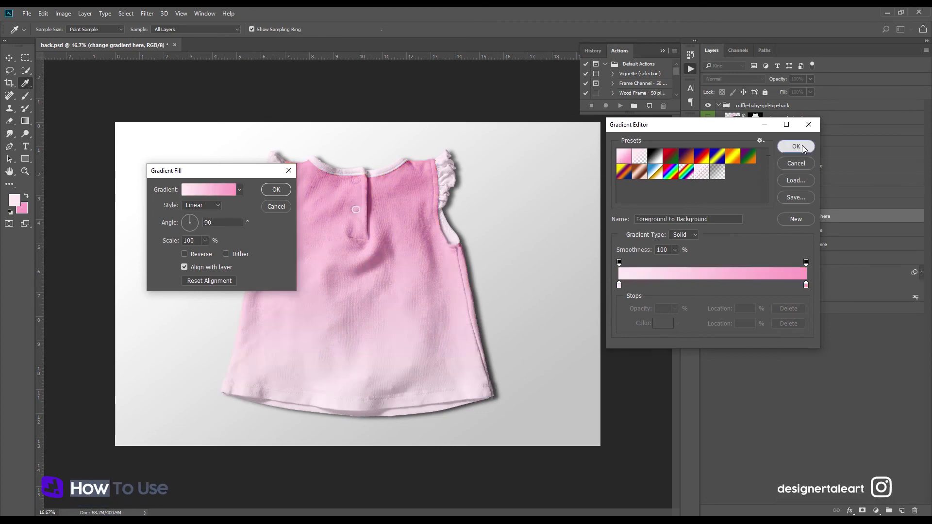
pyautogui.click(797, 146)
pyautogui.click(276, 189)
# Change the ruffle's color fill back to pink fd9ec6 and save the gradient variation.
pyautogui.doubleClick(751, 172)
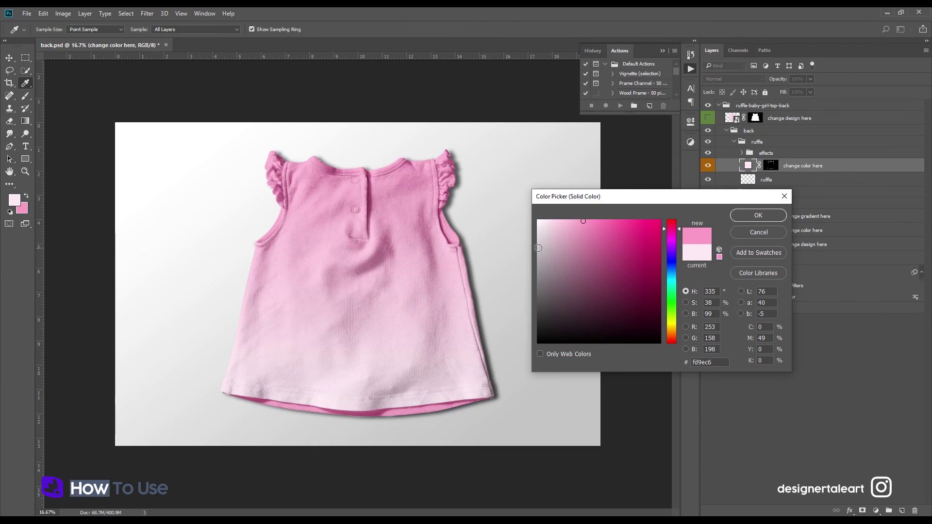
pyautogui.click(758, 217)
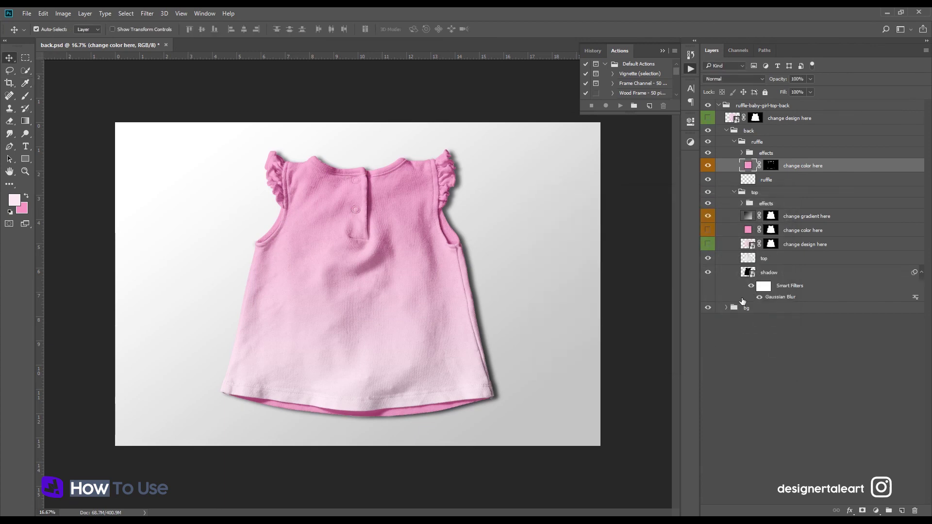
pyautogui.click(27, 13)
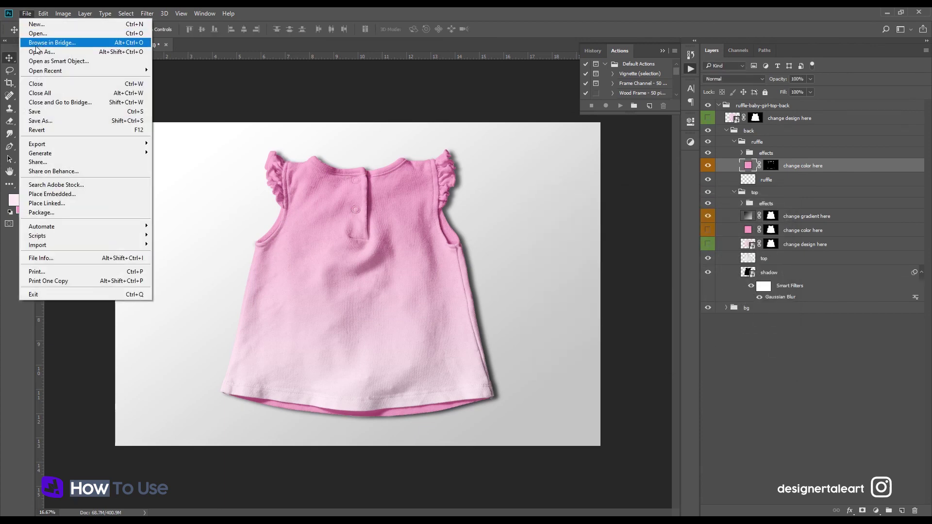
pyautogui.click(34, 113)
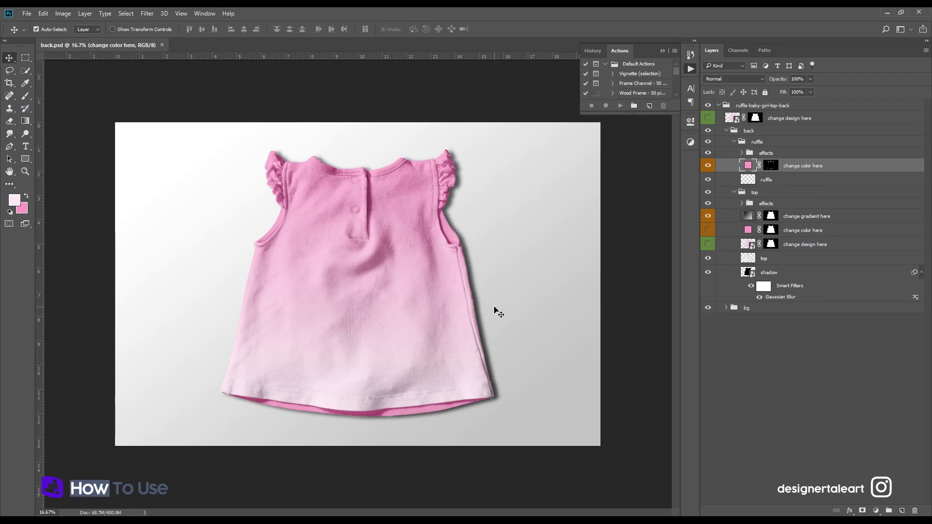
# Preview the back garment without its bg group, restore the background, and collapse the ruffle, top and back groups.
pyautogui.click(708, 308)
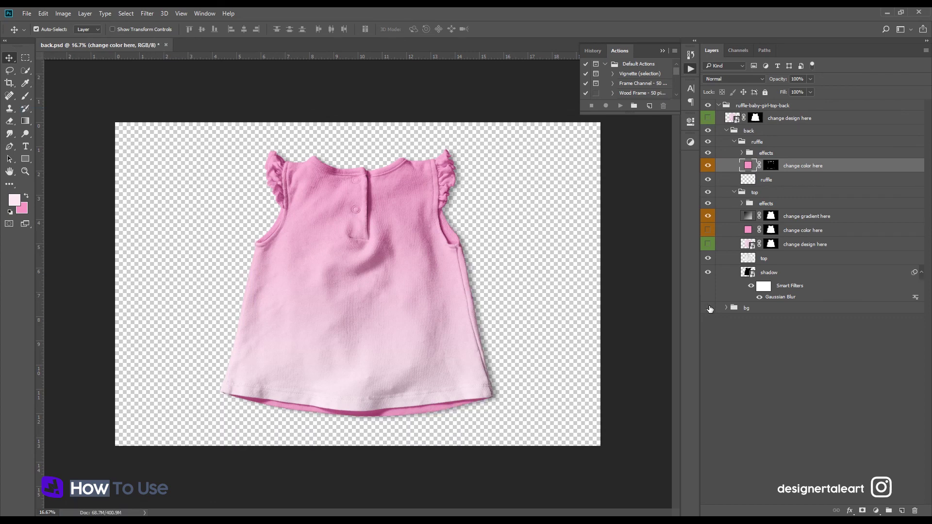
pyautogui.click(707, 308)
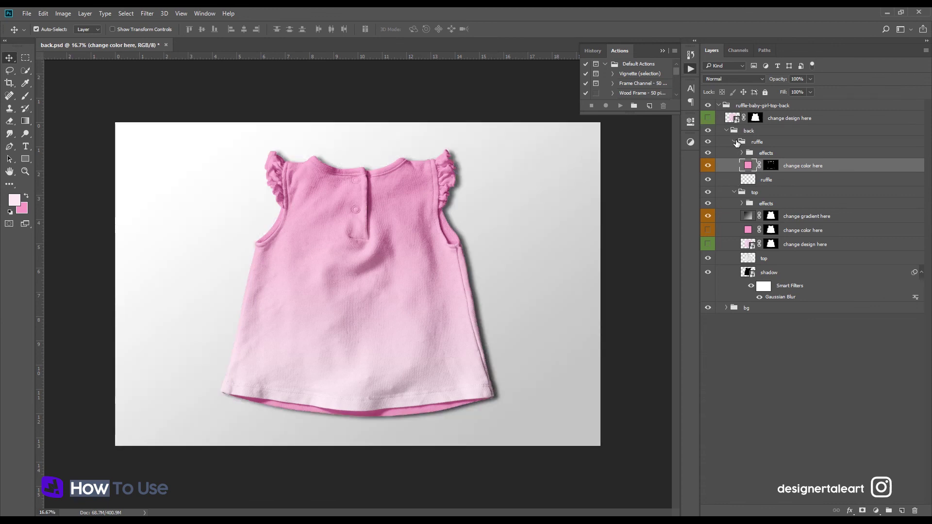
pyautogui.click(734, 141)
pyautogui.click(733, 152)
pyautogui.click(726, 131)
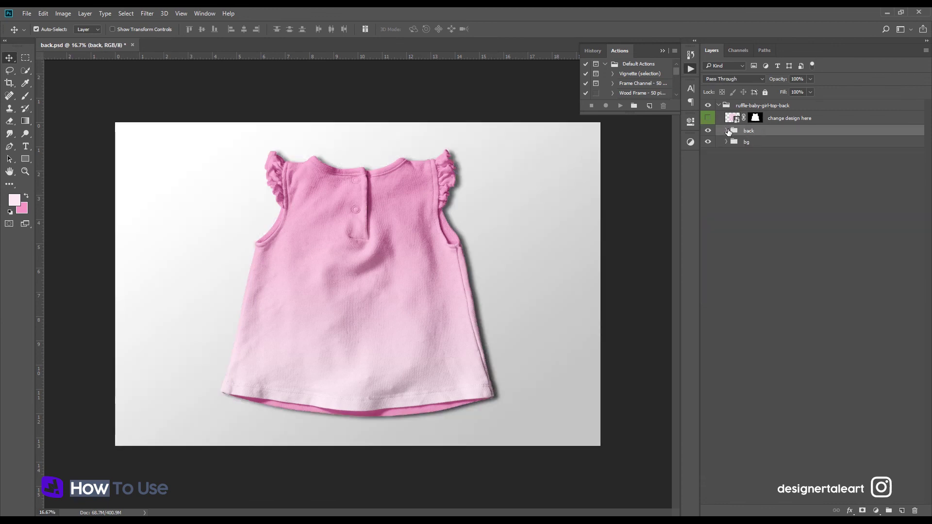
# Toggle the bg group off and on once more, and save back.psd with the ruffle-baby-girl-top-back group collapsed.
pyautogui.click(707, 141)
pyautogui.click(707, 142)
pyautogui.click(718, 106)
pyautogui.click(25, 13)
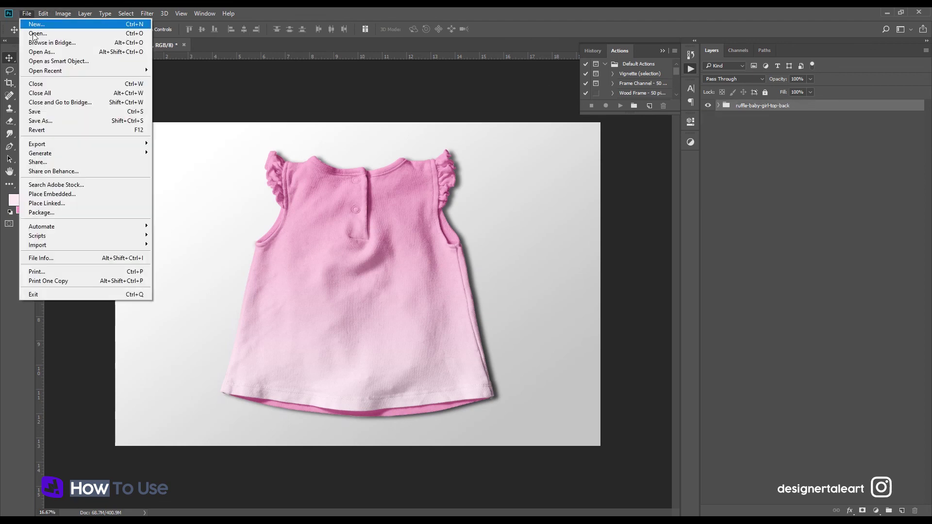
pyautogui.click(48, 112)
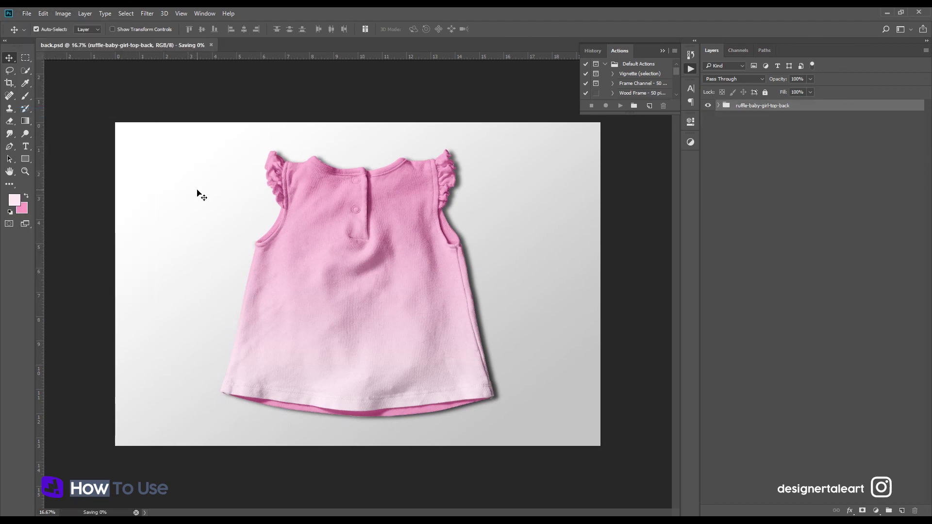